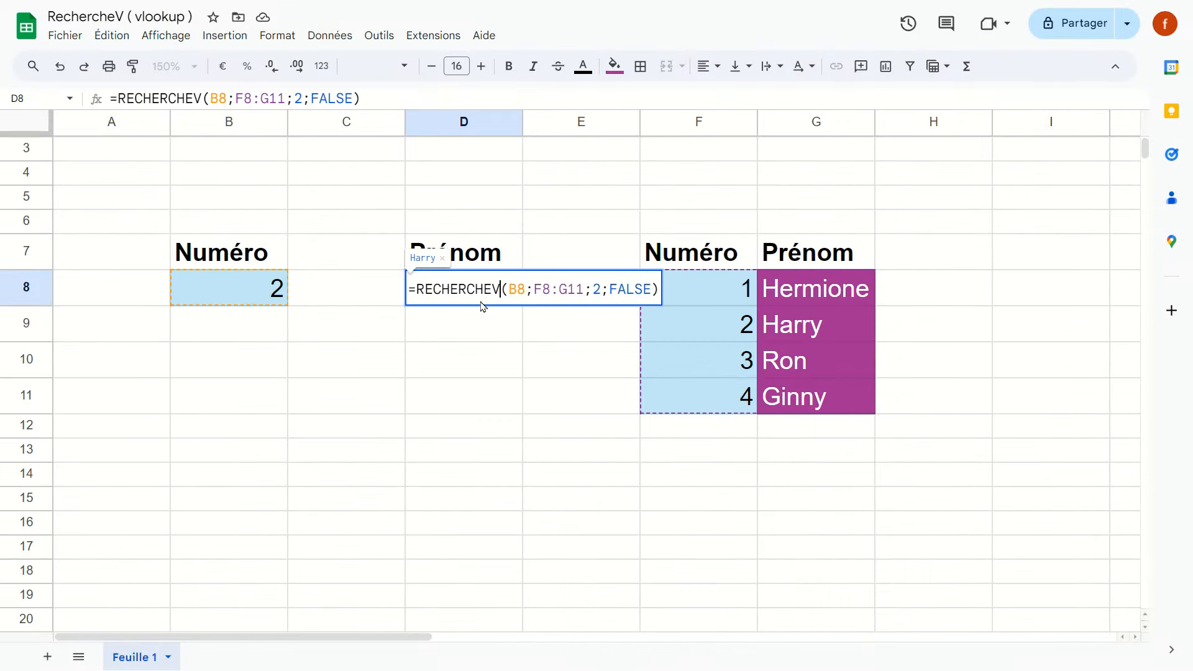
Examine the RECHERCHEV formula under Prénom in Google Sheets cell D8 and in LibreOffice Calc cell D4
key(Return)
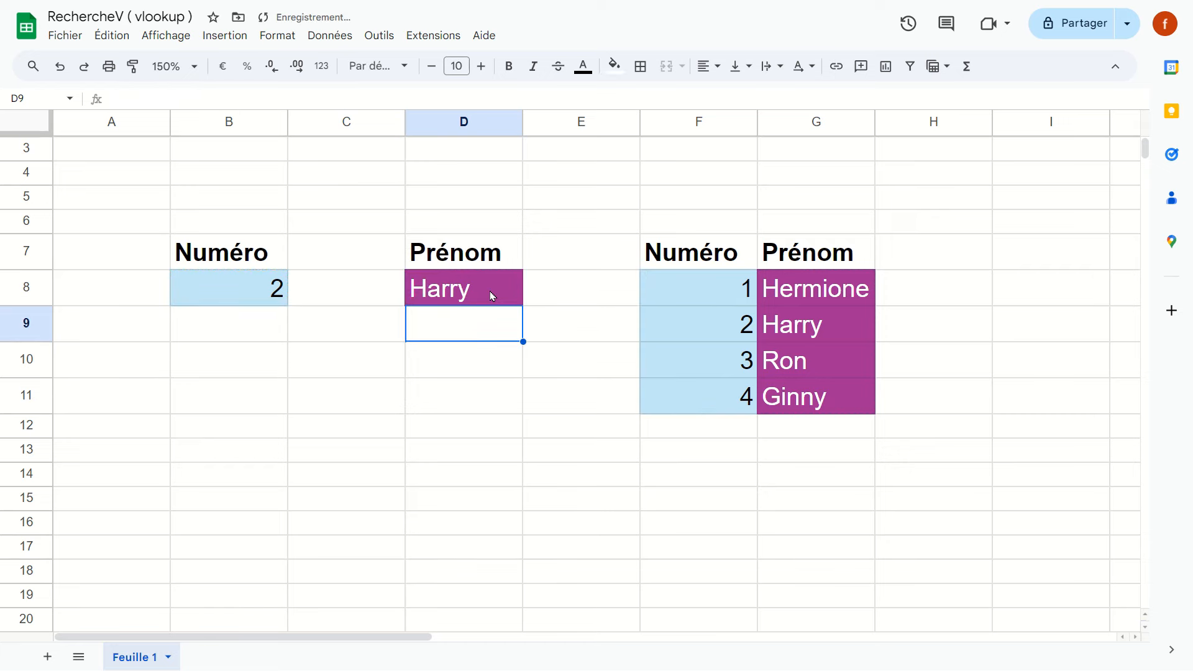
click(490, 291)
double_click(479, 289)
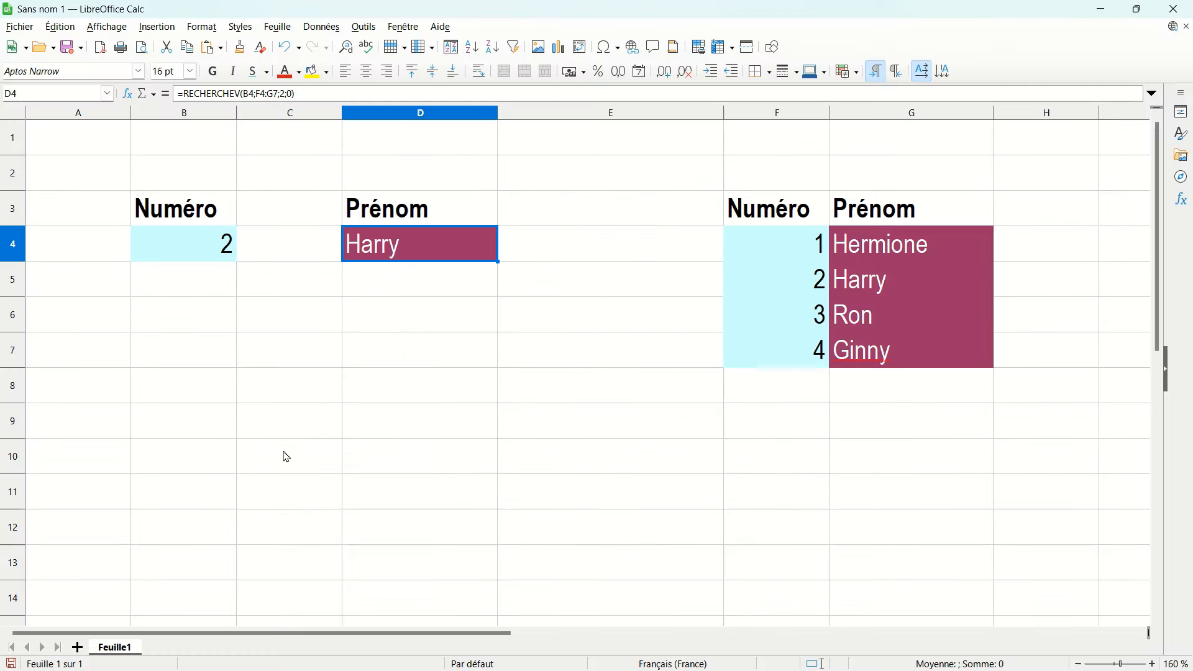
double_click(433, 249)
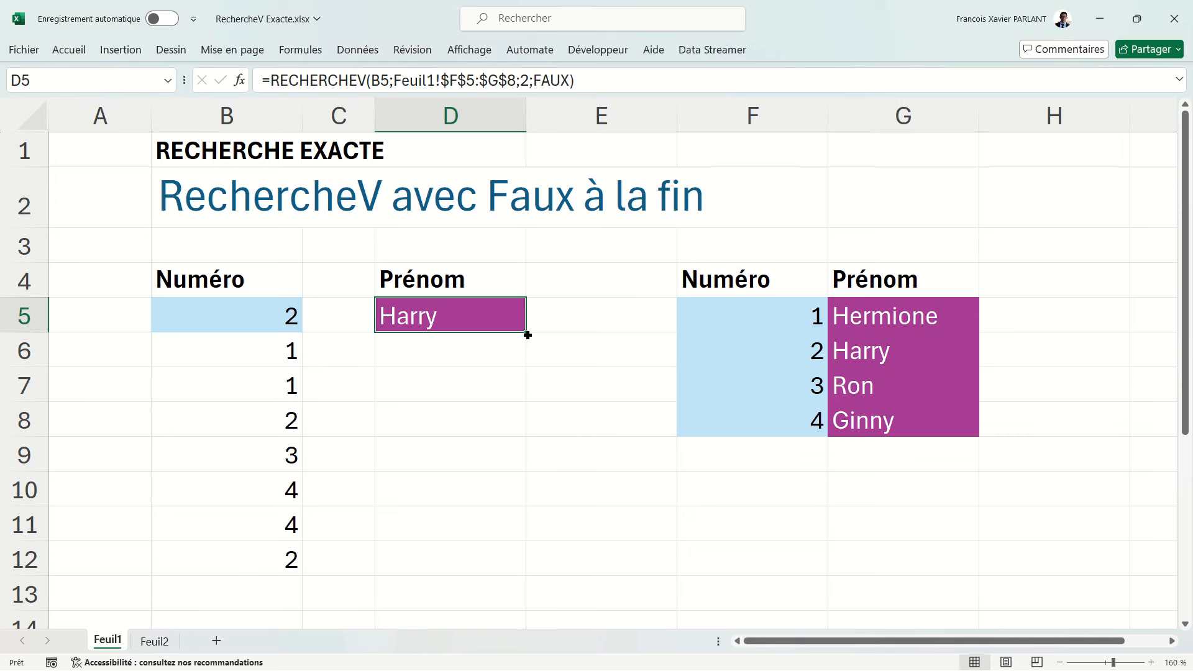
Switch to Excel and copy the RECHERCHEV formula in D5 down to row 12
drag(526, 334, 527, 573)
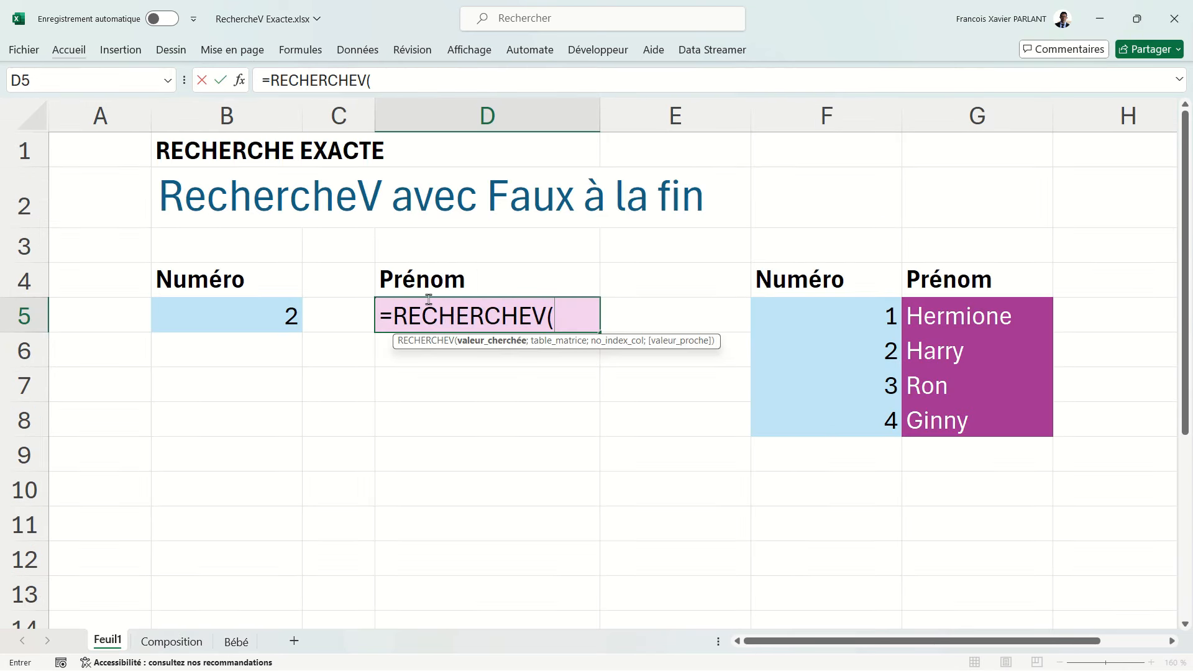
Use B5 as the lookup value of D5's RECHERCHEV, and enter =RECHERCHEV(C5:C11;Tableau24;2;FAUX) in D5 of the Tableau sheet
click(269, 320)
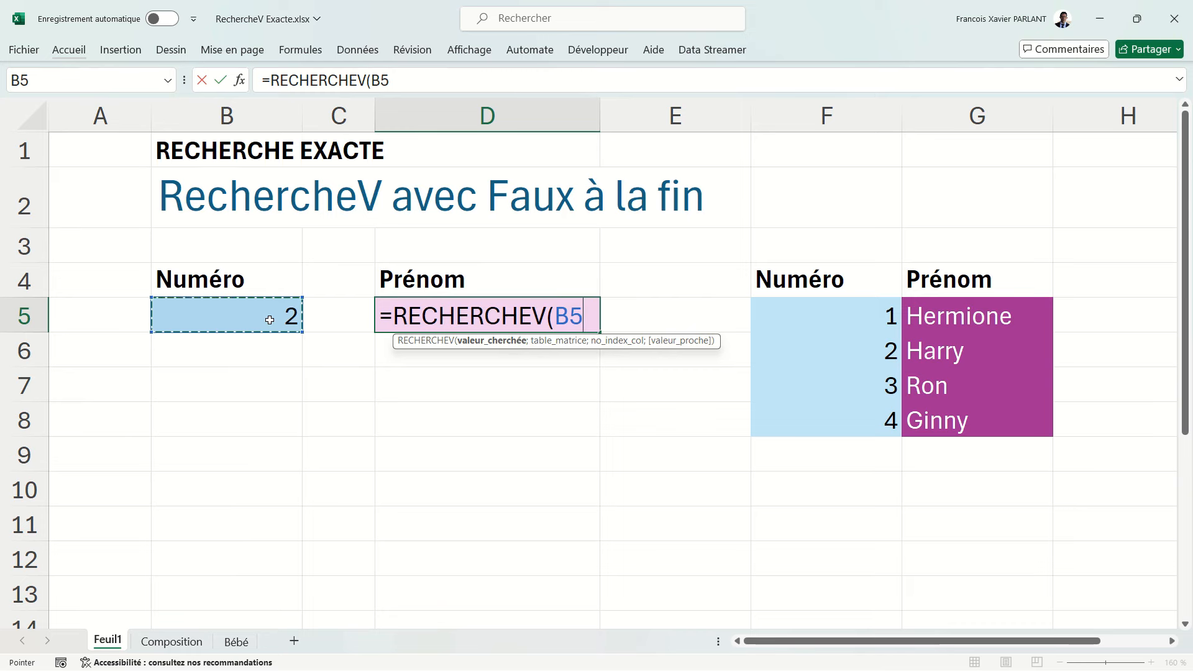
text(;Tableau24;2;FAUX))
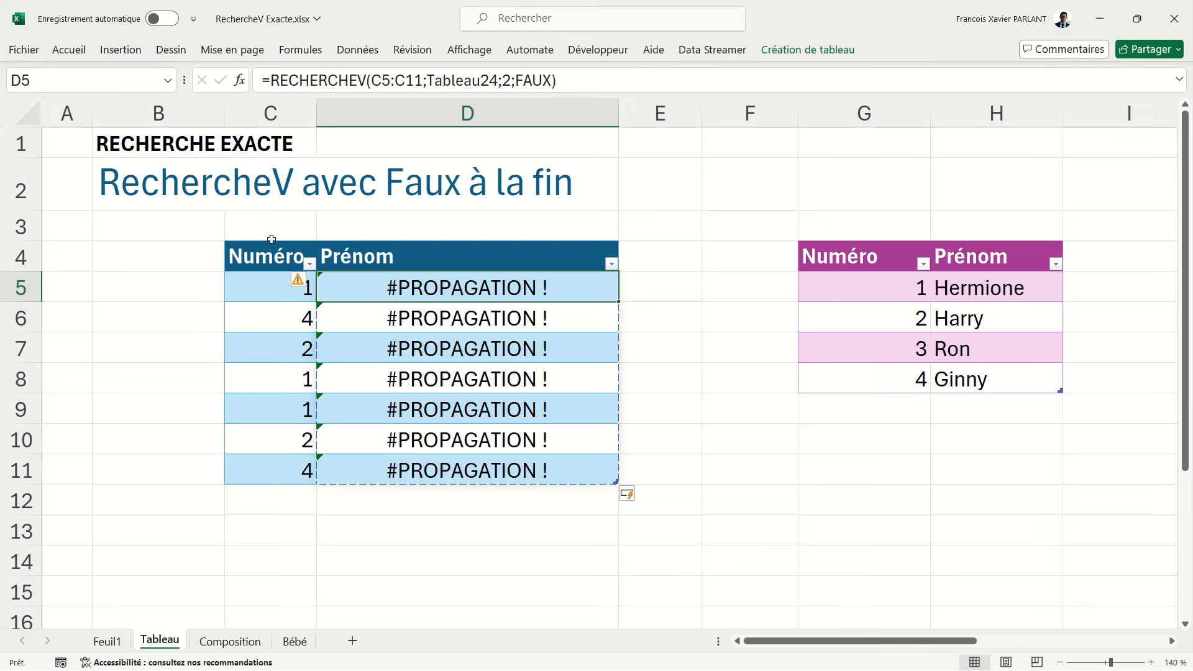
Clear all arguments of D5's RECHERCHEV on the Tableau sheet and pick the single cell C5 as the lookup value
double_click(412, 280)
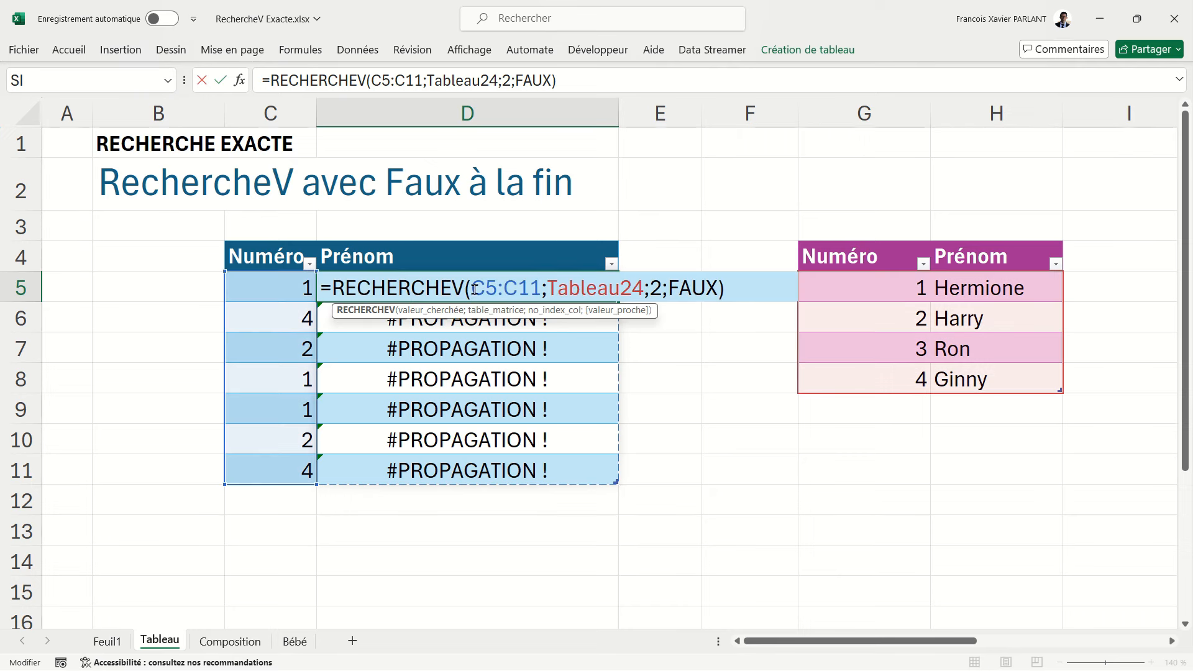
drag(470, 288, 875, 298)
key(BackSpace)
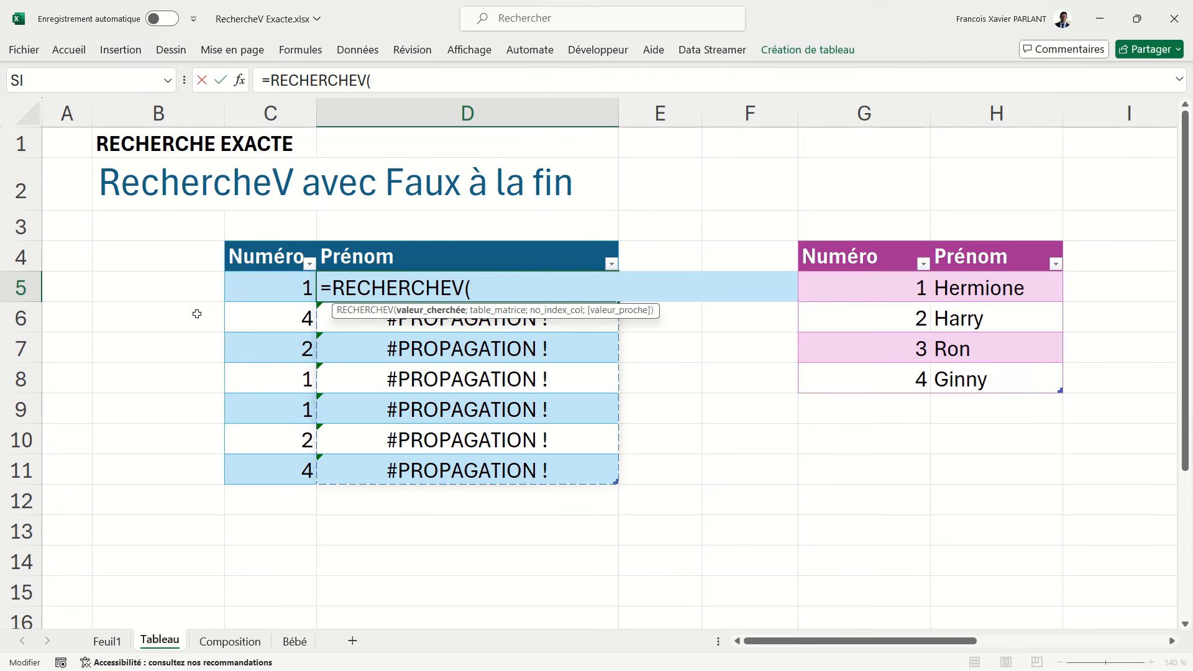
click(274, 288)
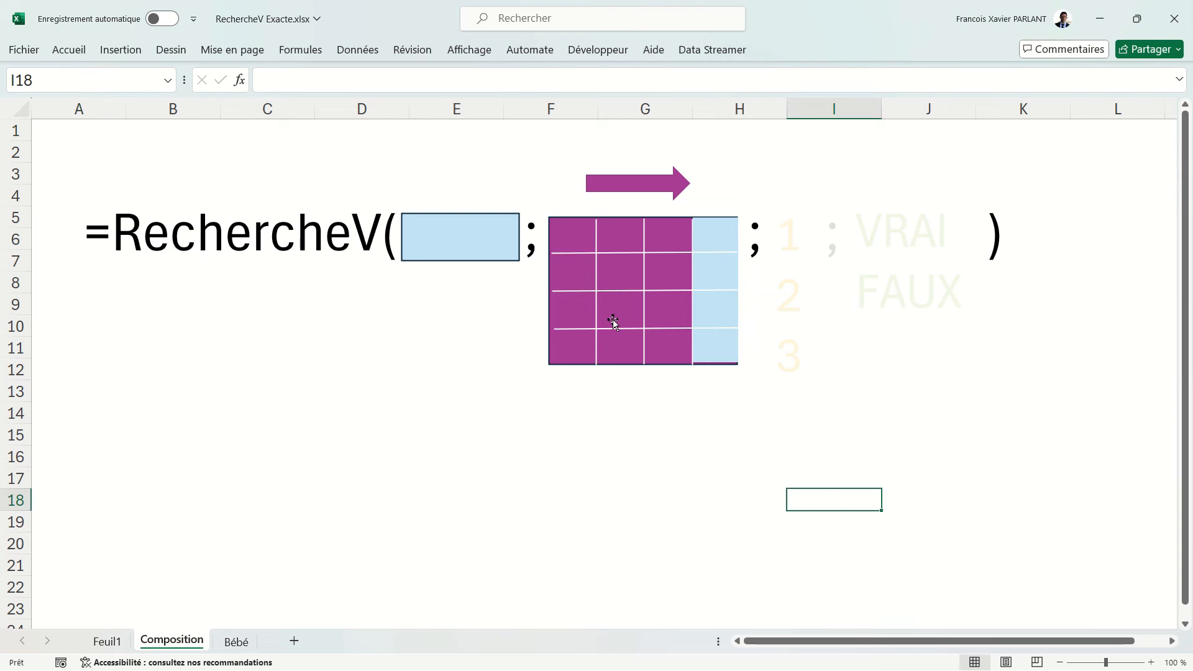
Move the blue column of the table diagram on the Composition sheet in front of the purple columns
drag(714, 304, 571, 305)
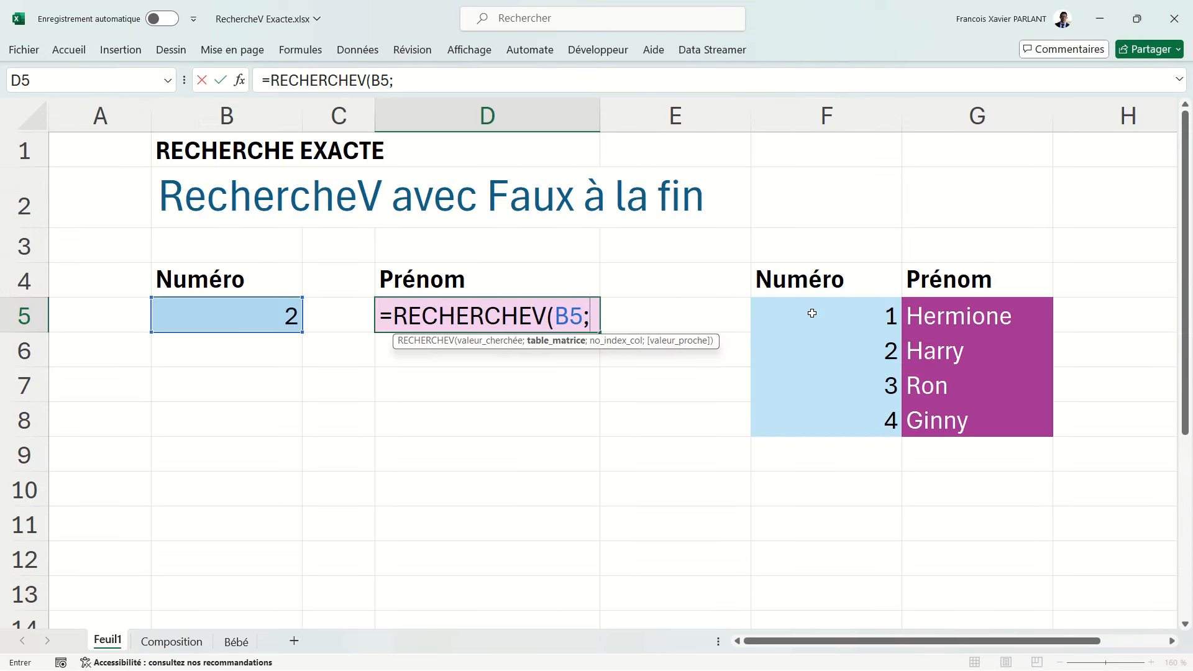
Pick the range F5:G8 as the table argument of the RECHERCHEV formula in D5 of Feuil1
click(812, 313)
drag(812, 313, 958, 428)
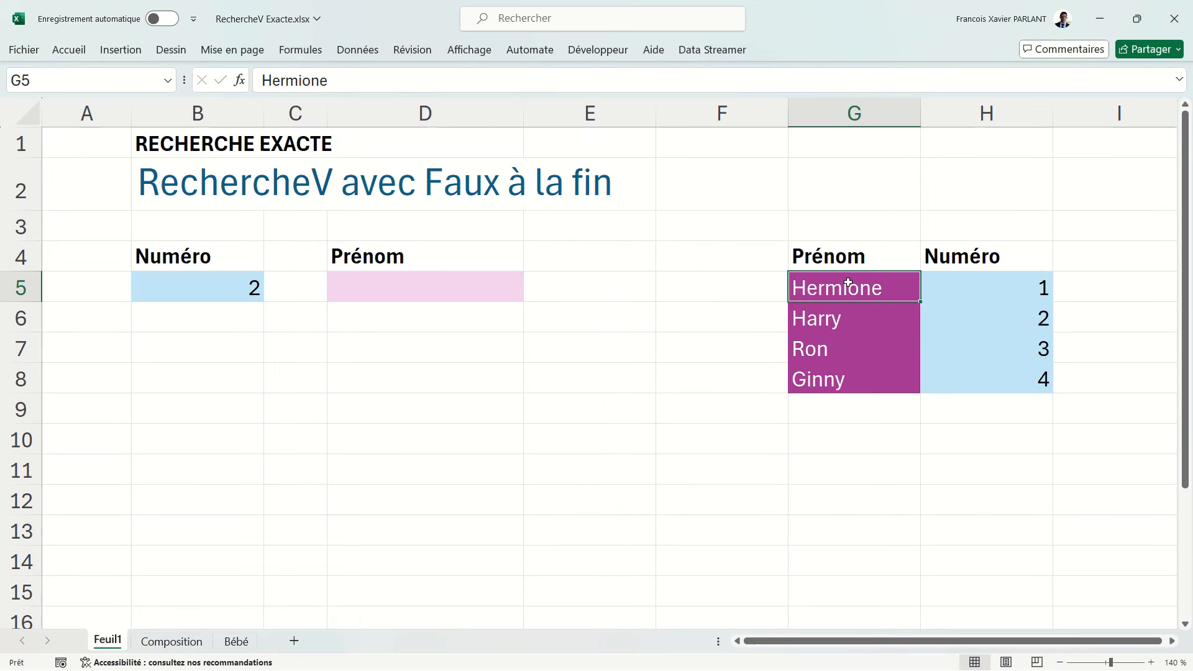
Move the Numéro column from H4:H8 to F4:F8, in front of the Prénom column
click(968, 316)
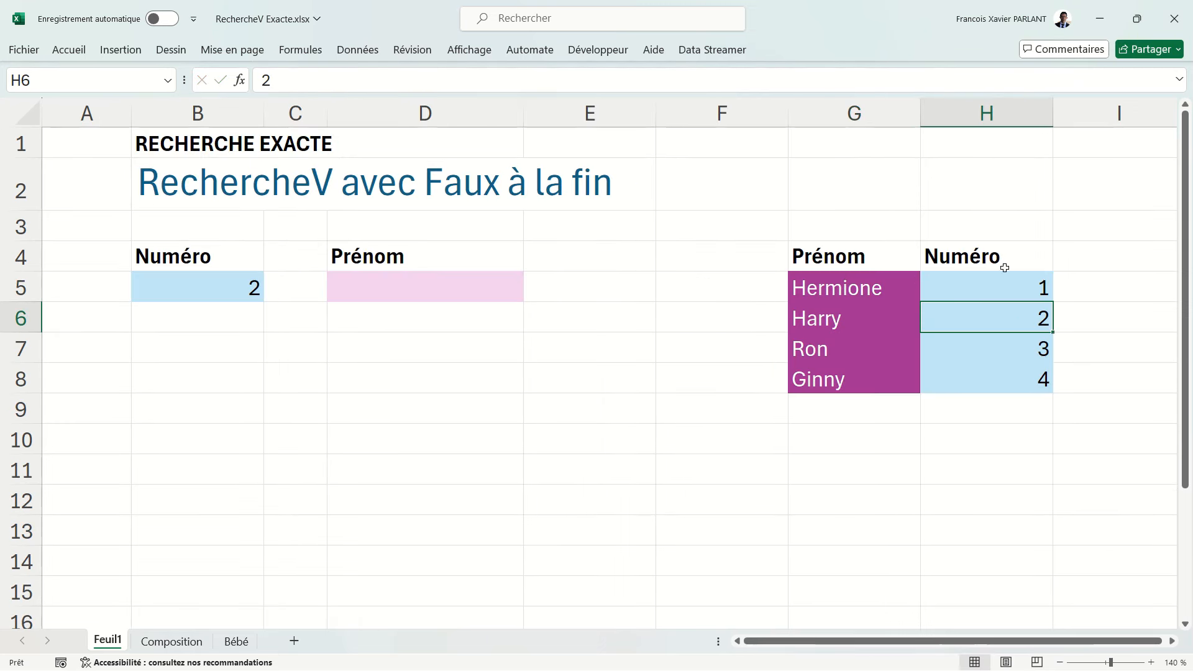
drag(999, 253, 766, 377)
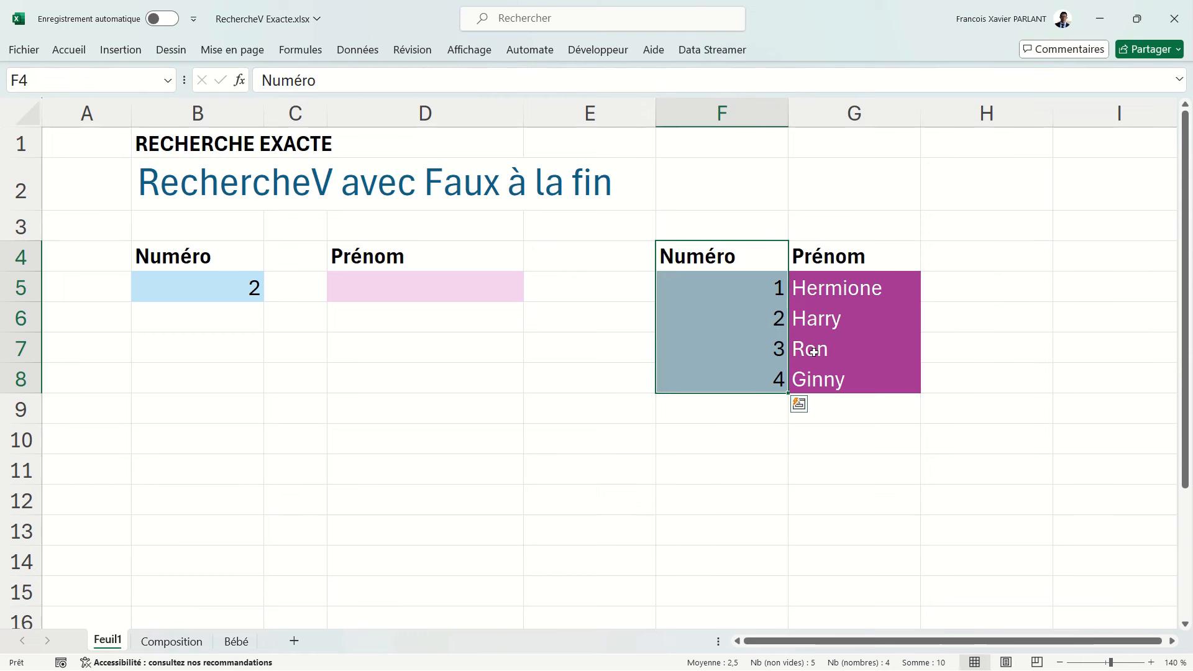
click(497, 282)
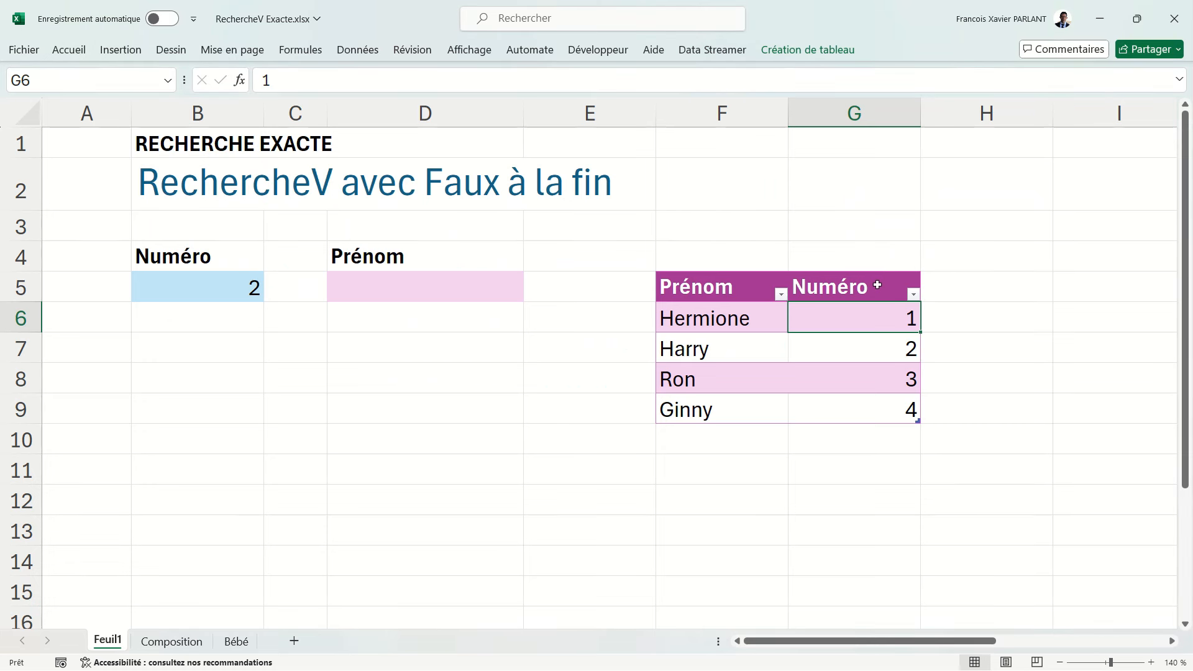
Move the Numéro column of the purple table, header included, from G5:G9 to in front of the Prénom column
drag(877, 285, 876, 410)
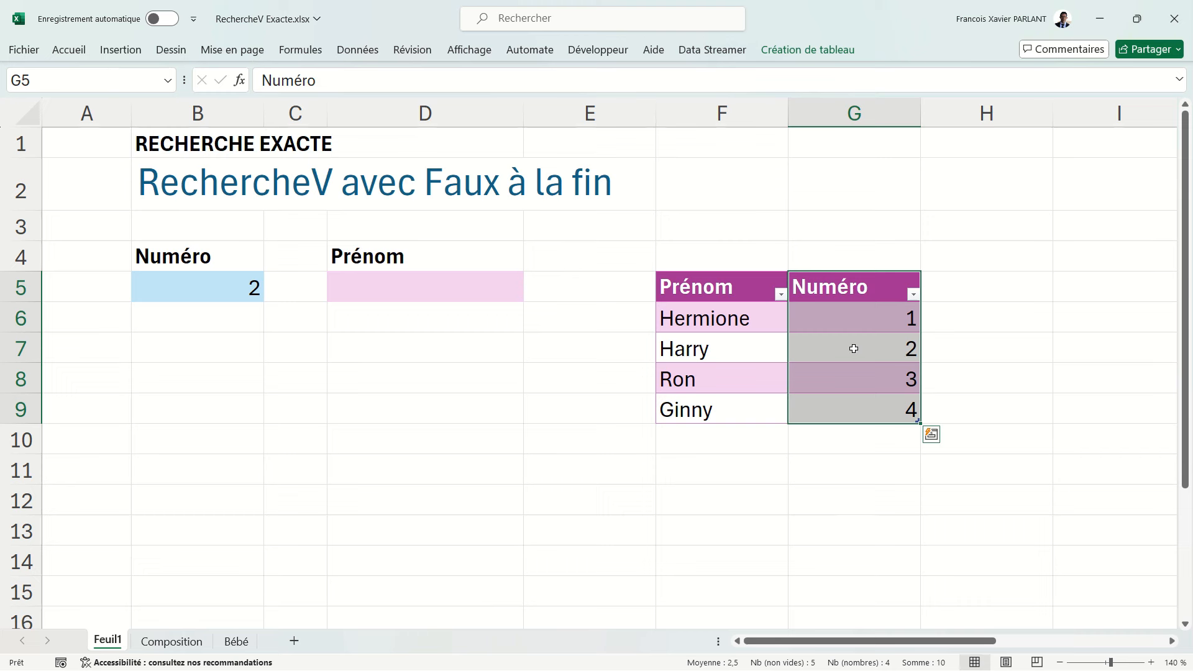
click(857, 227)
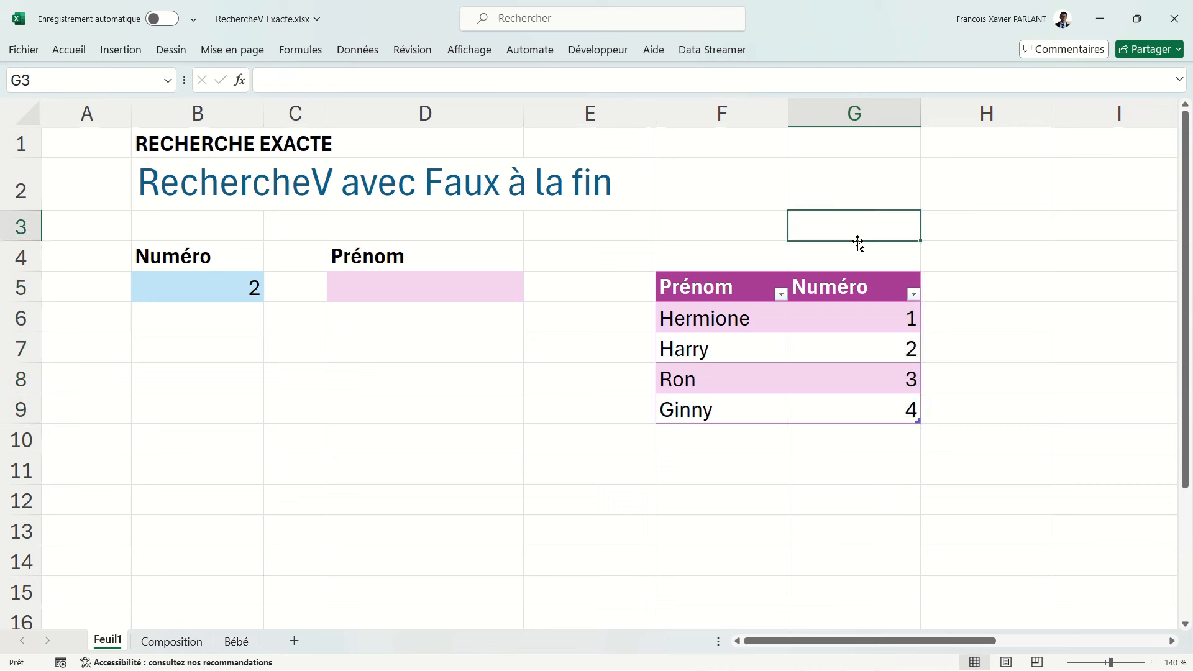
click(855, 274)
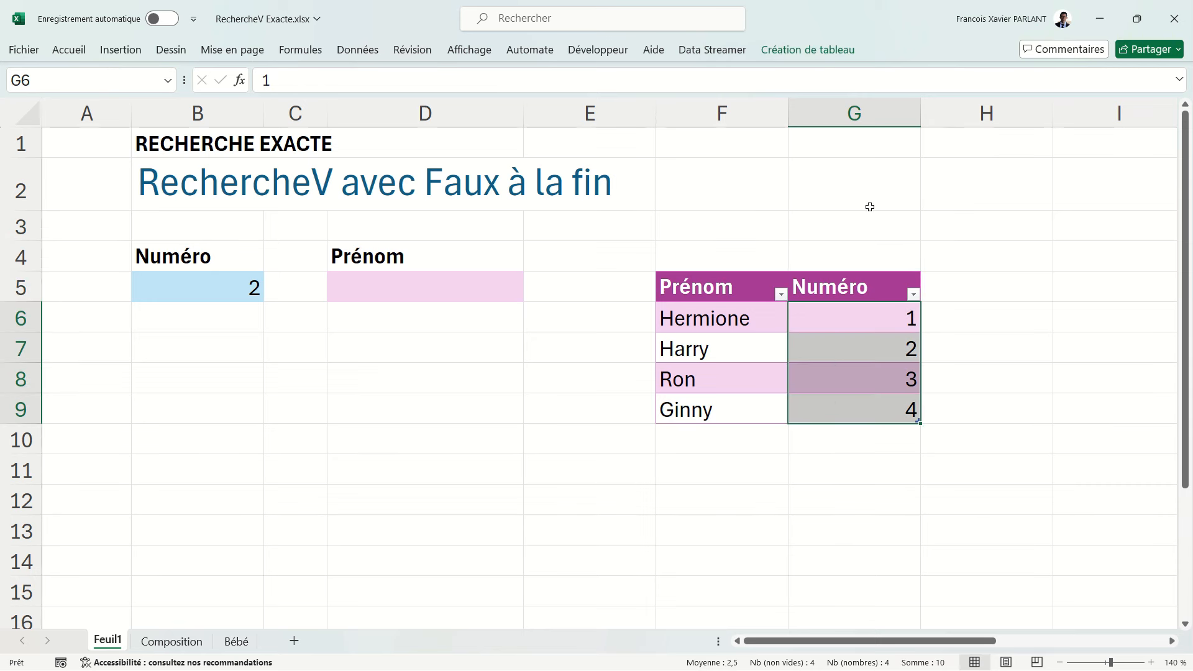
click(865, 274)
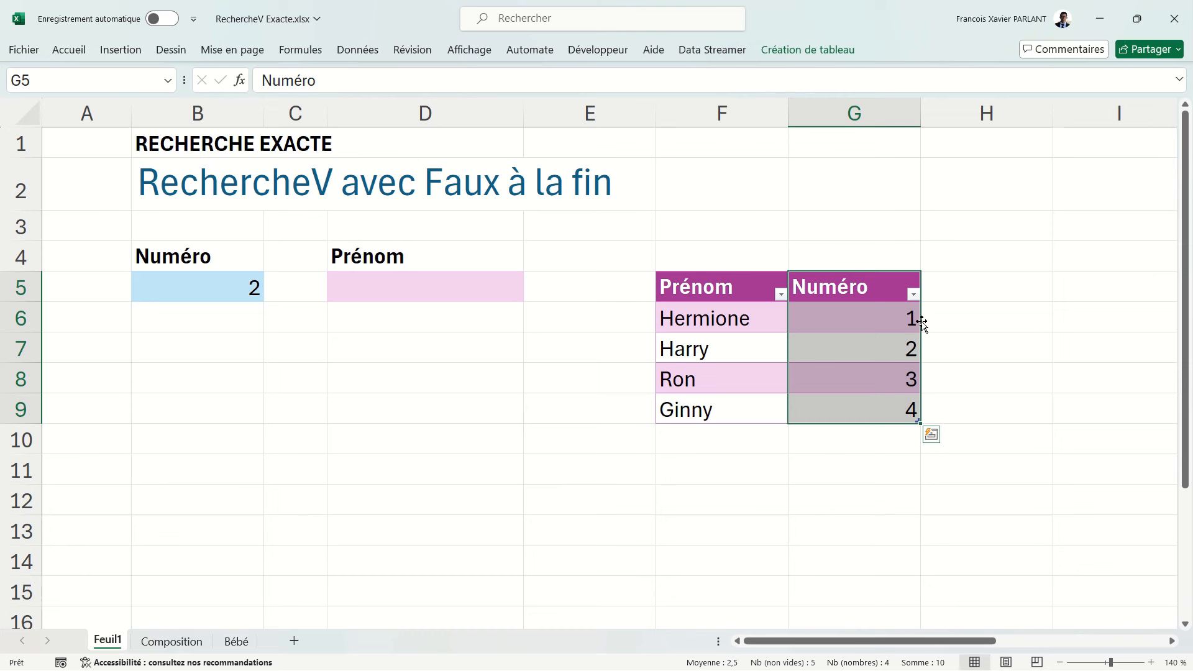
drag(922, 322, 679, 327)
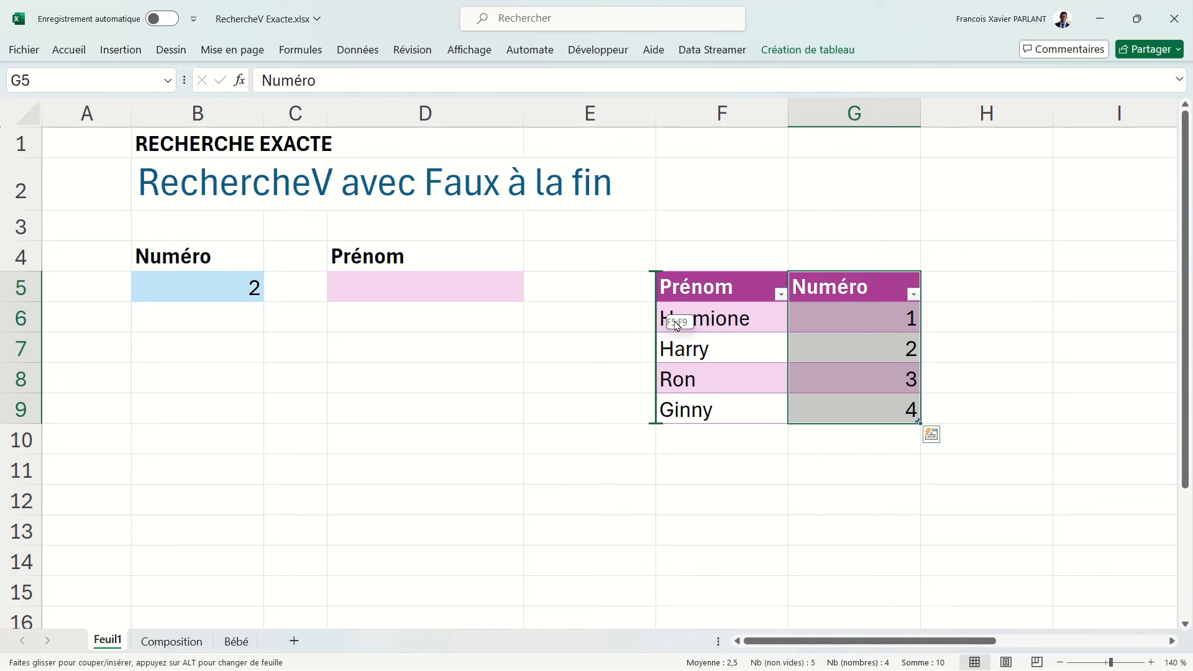
drag(677, 325, 640, 330)
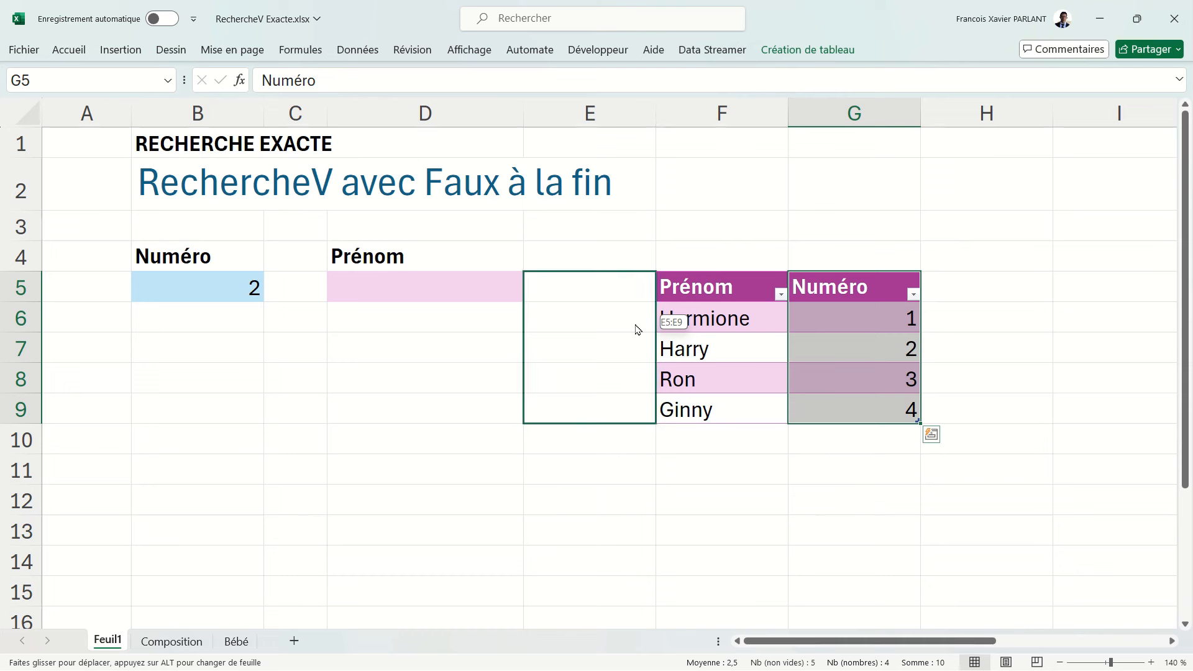
drag(636, 330, 662, 325)
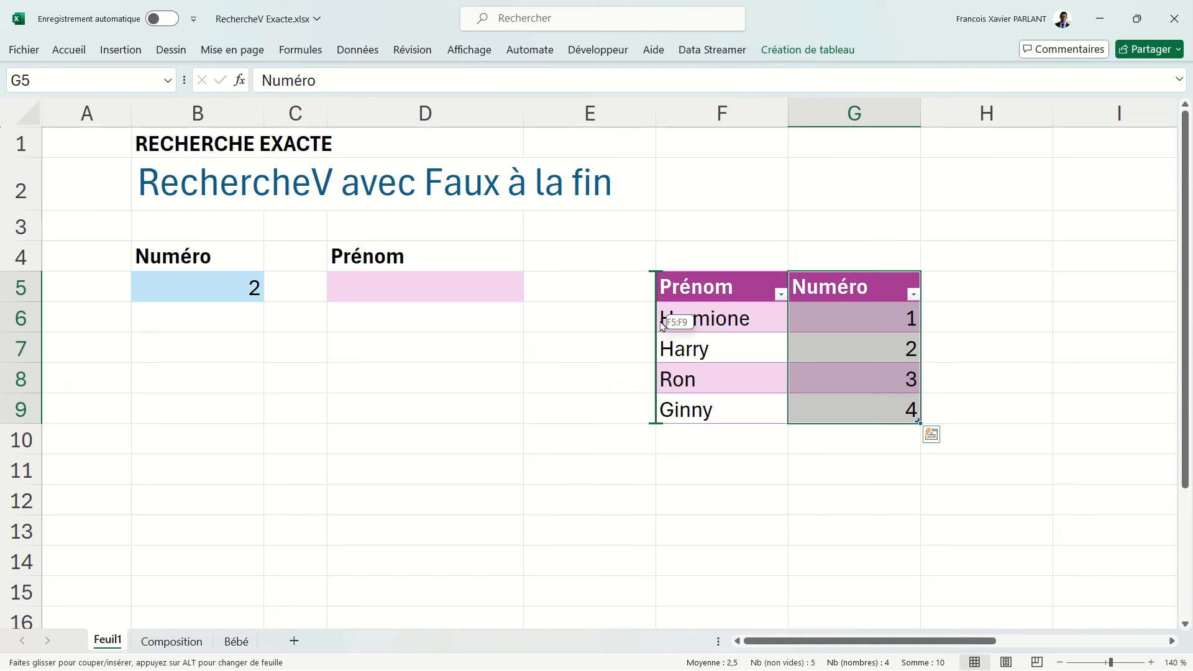
drag(663, 325, 661, 324)
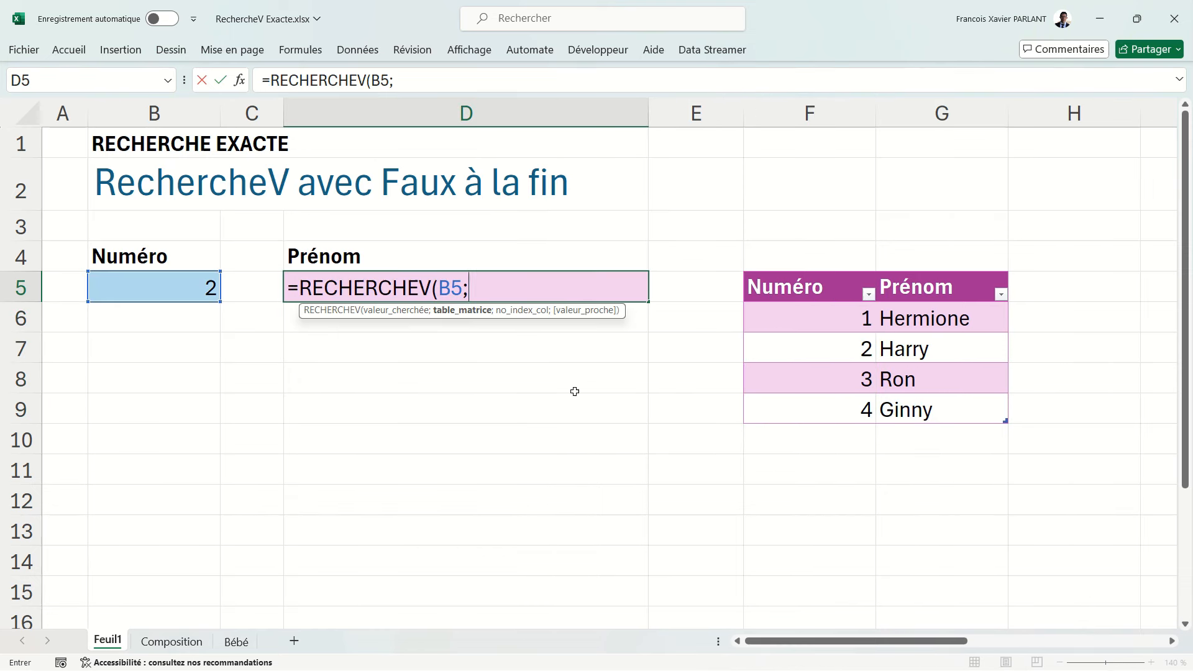
Pick the Numéro and Prénom table as the table argument of D5's RECHERCHEV and make the F6:G9 reference absolute
click(745, 272)
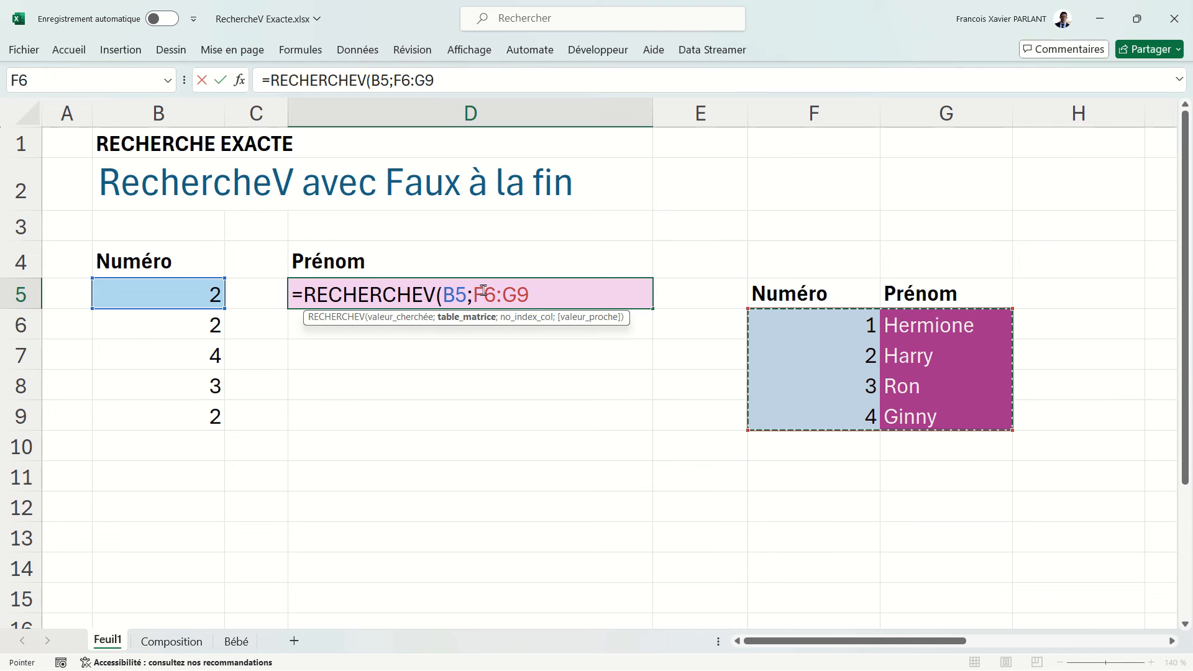
drag(484, 294, 516, 293)
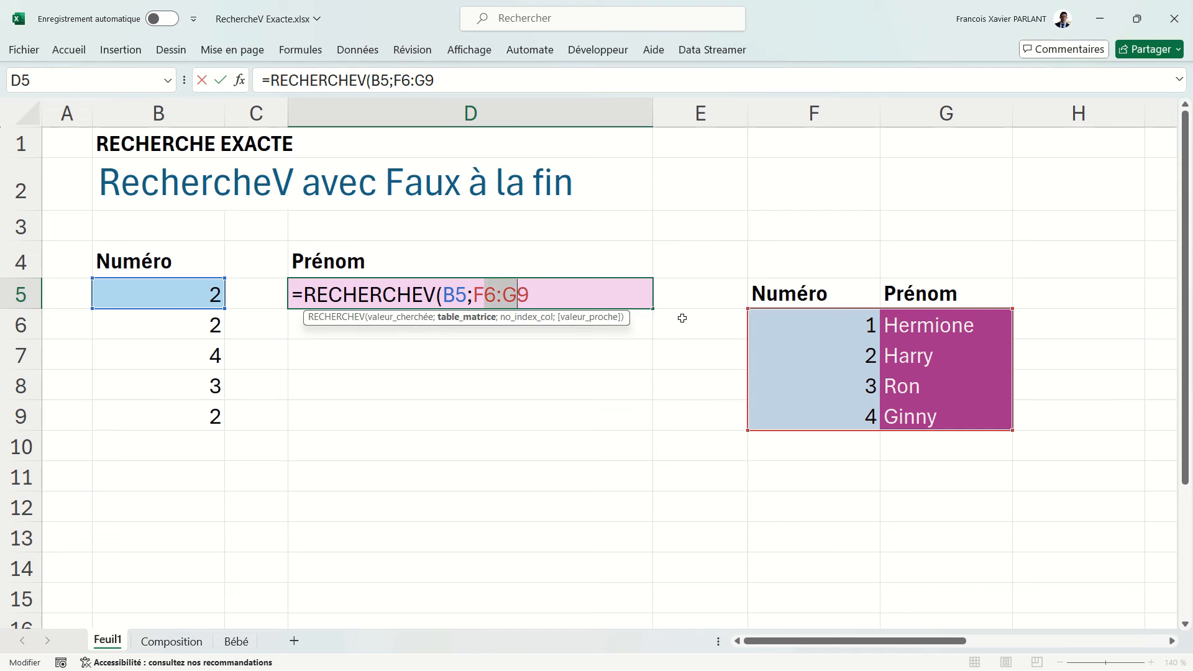
key(F4)
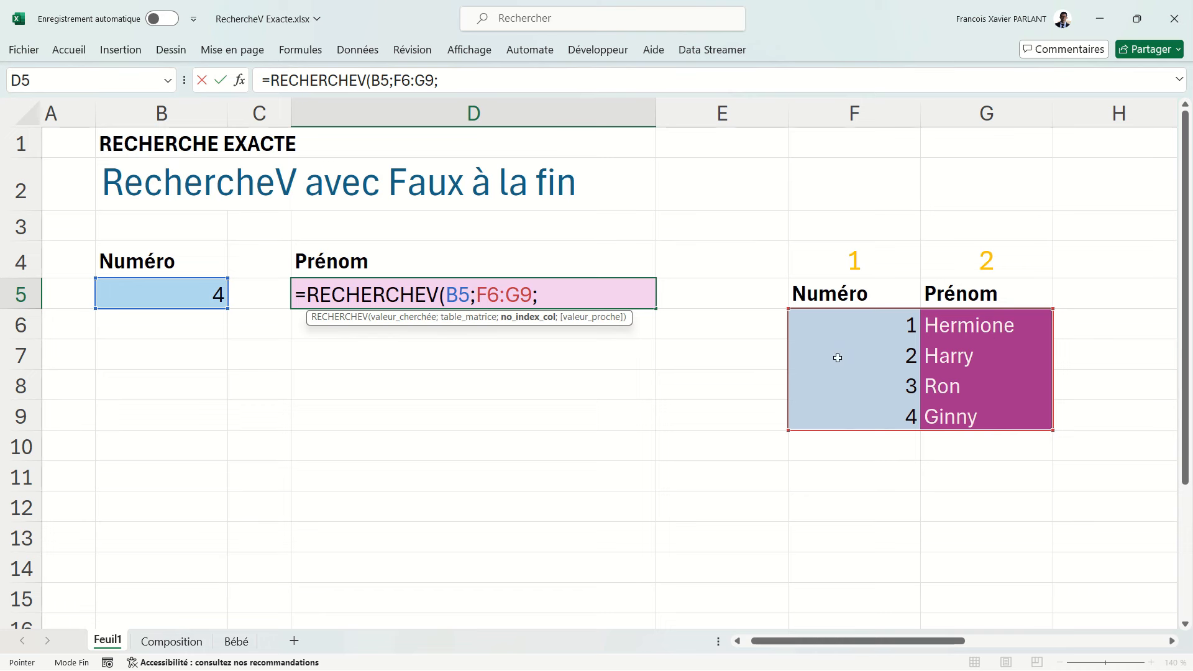
Set the column index of D5's RECHERCHEV over F6:G9 to 2
text(2)
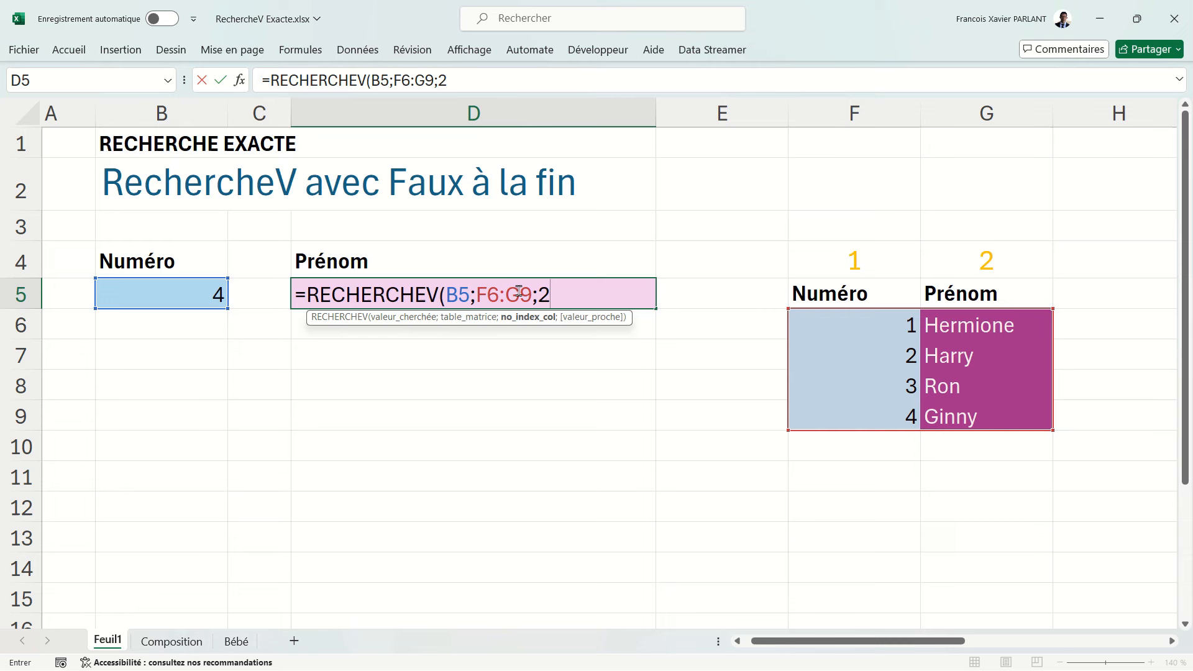
text(;)
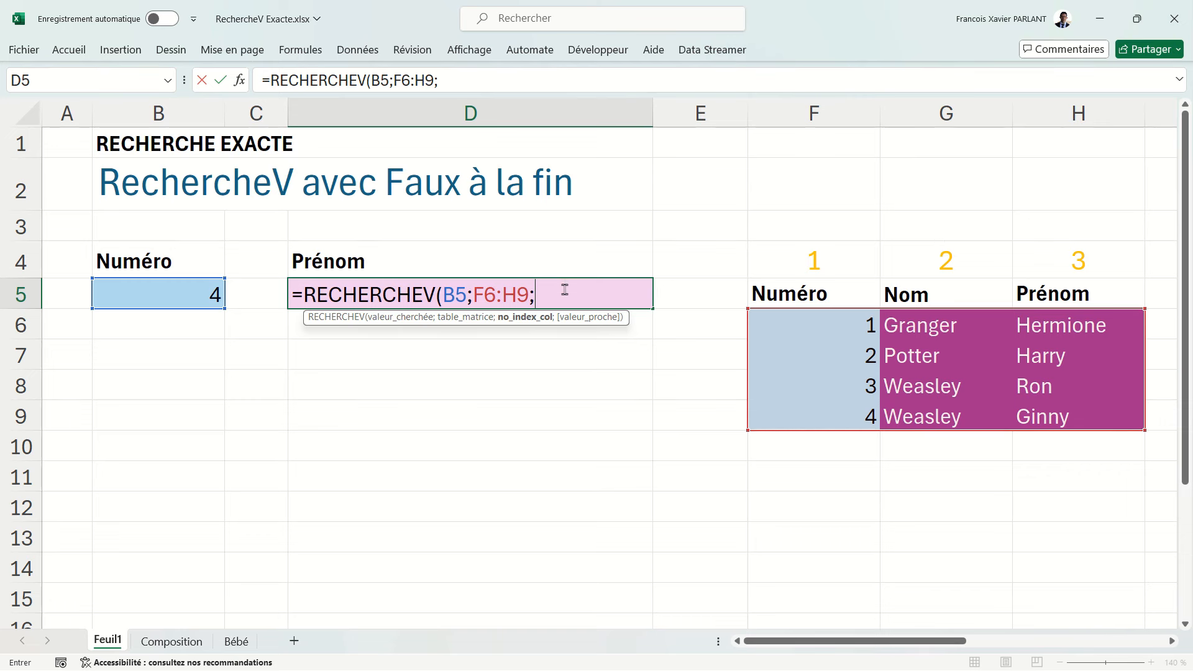
Set the column index of D5's RECHERCHEV over the three-column range F6:H9 to 3
text(3)
key(BackSpace)
text(2)
text(;)
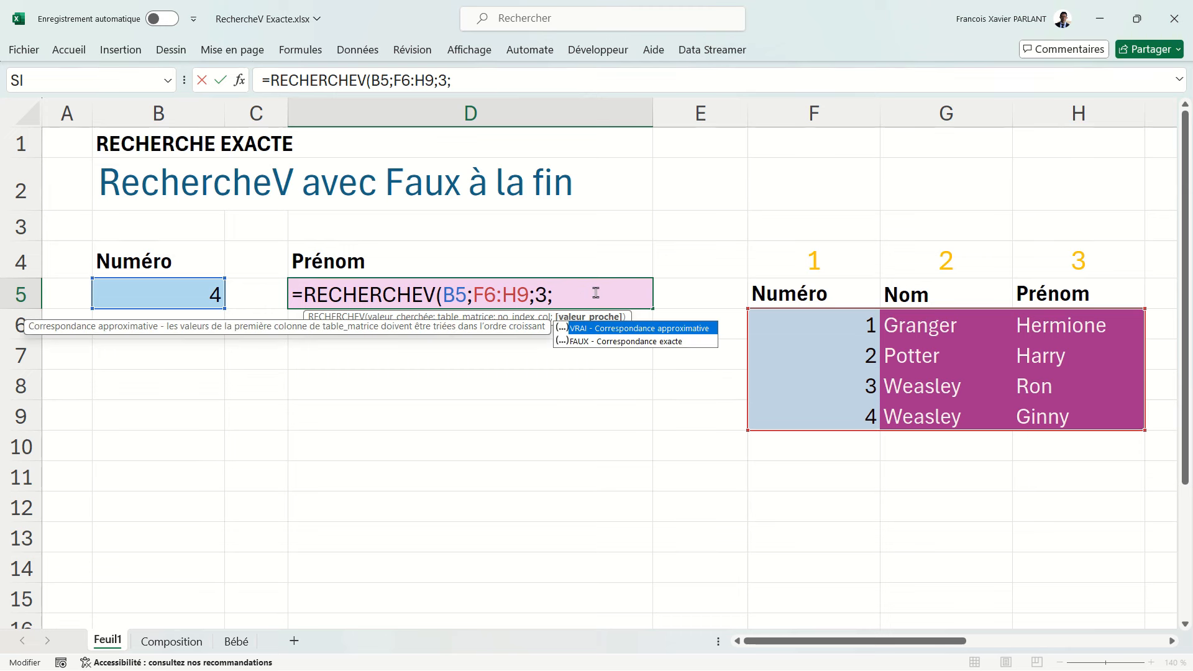
Choose FAUX, exact match, as the last argument of D5's RECHERCHEV and validate the formula
double_click(609, 342)
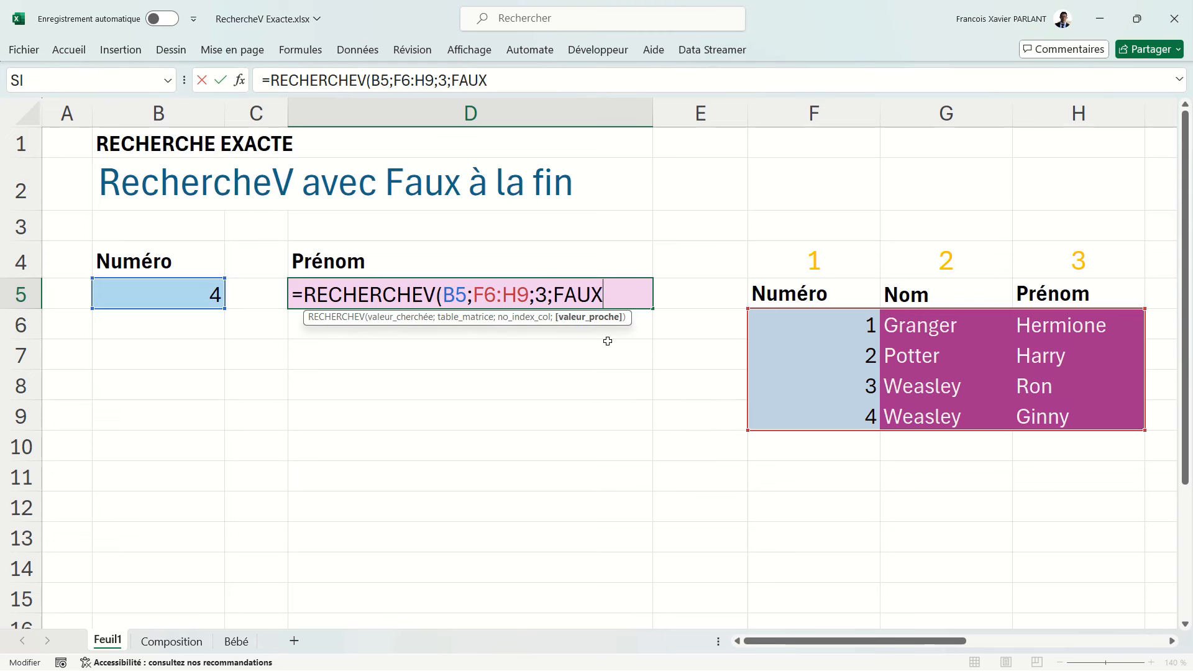
key(Return)
click(602, 292)
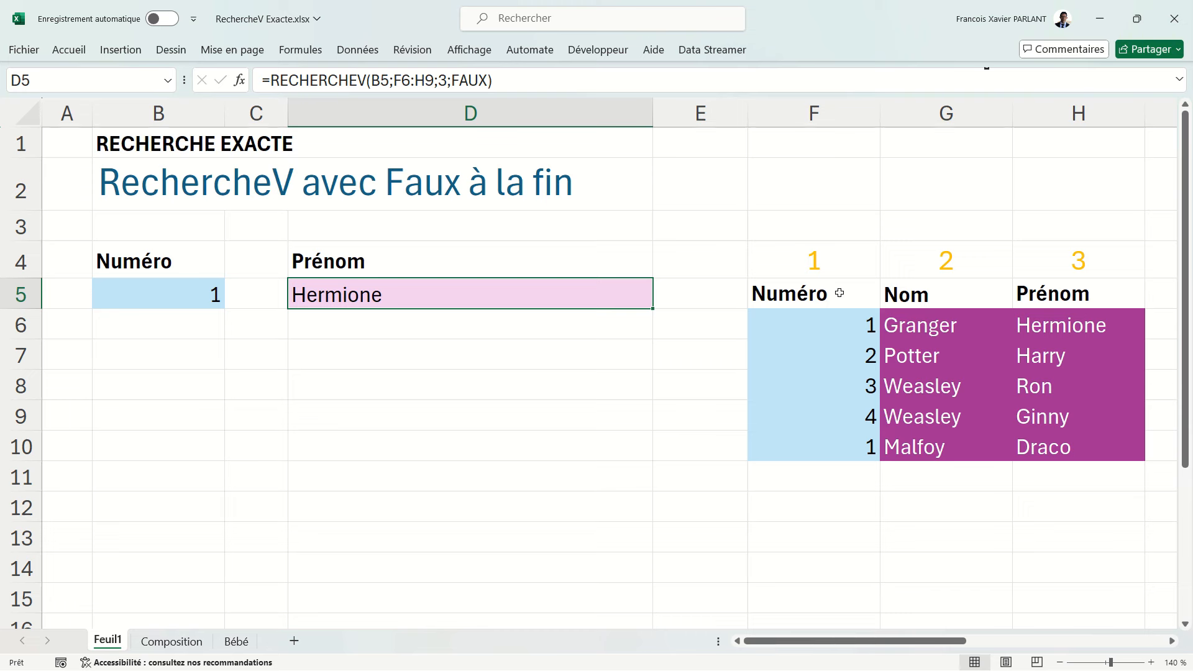
click(852, 327)
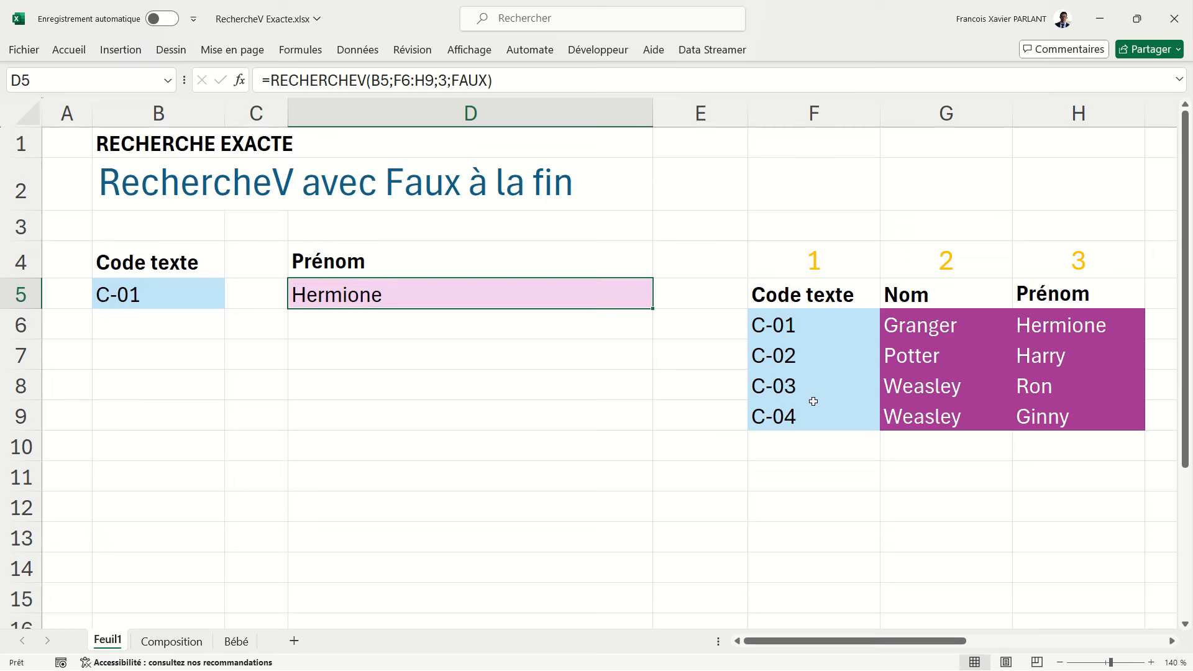
Change the text code in B5 to C-02
click(169, 297)
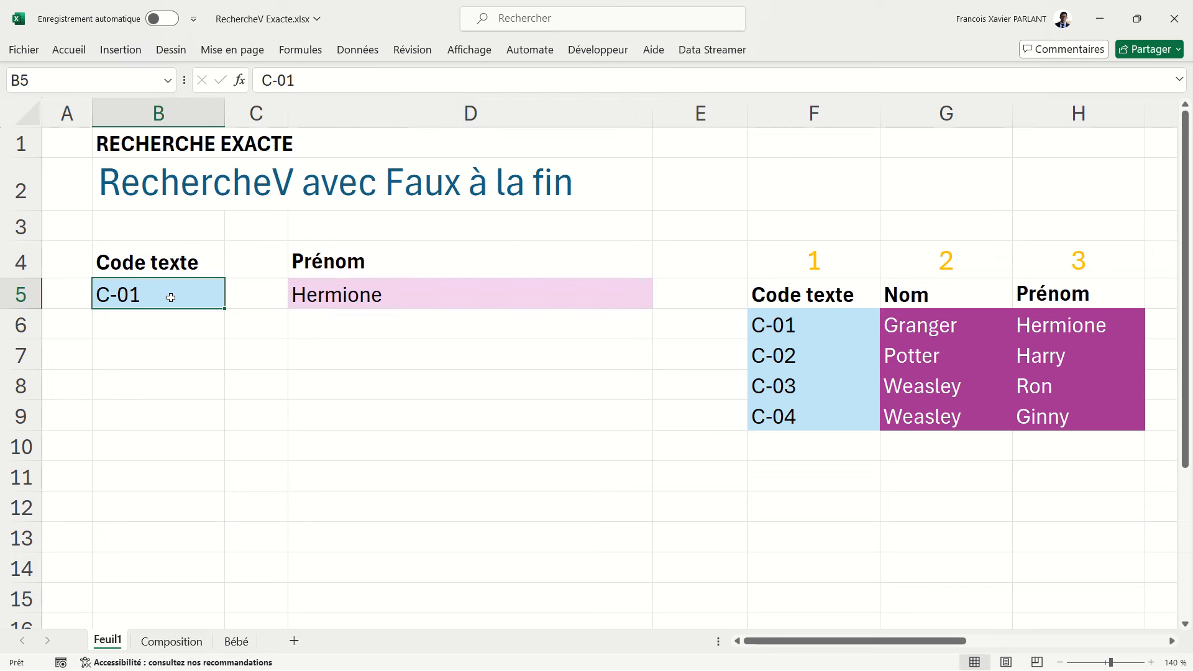
key(F2)
key(BackSpace)
text(2)
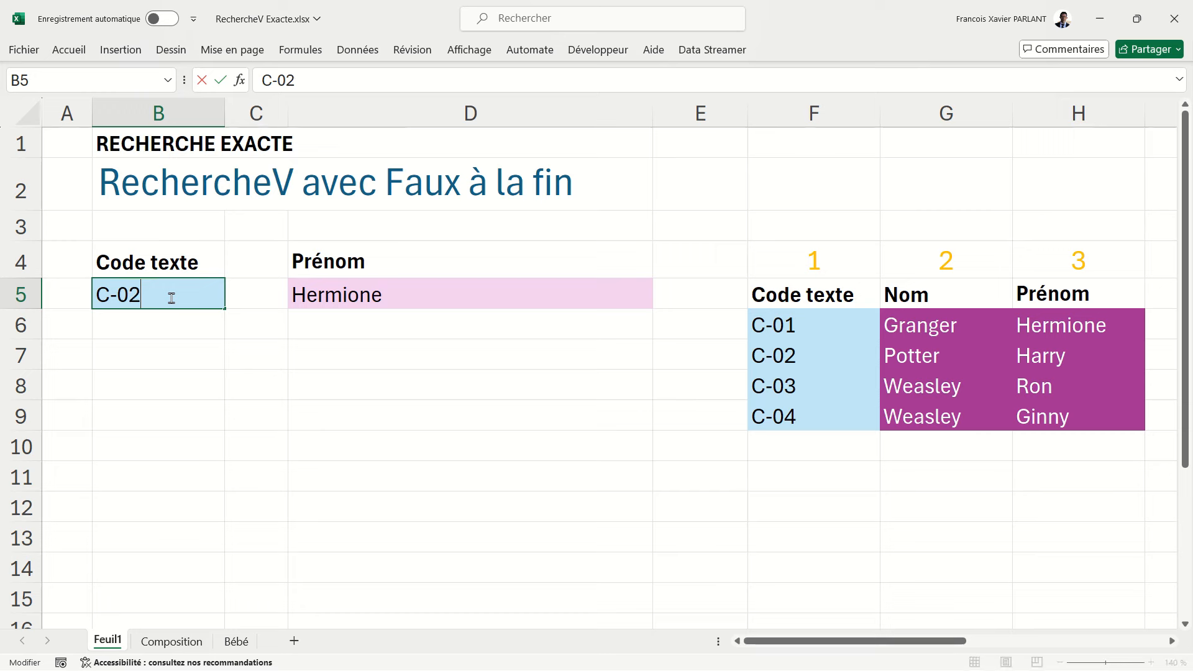
key(Return)
click(170, 297)
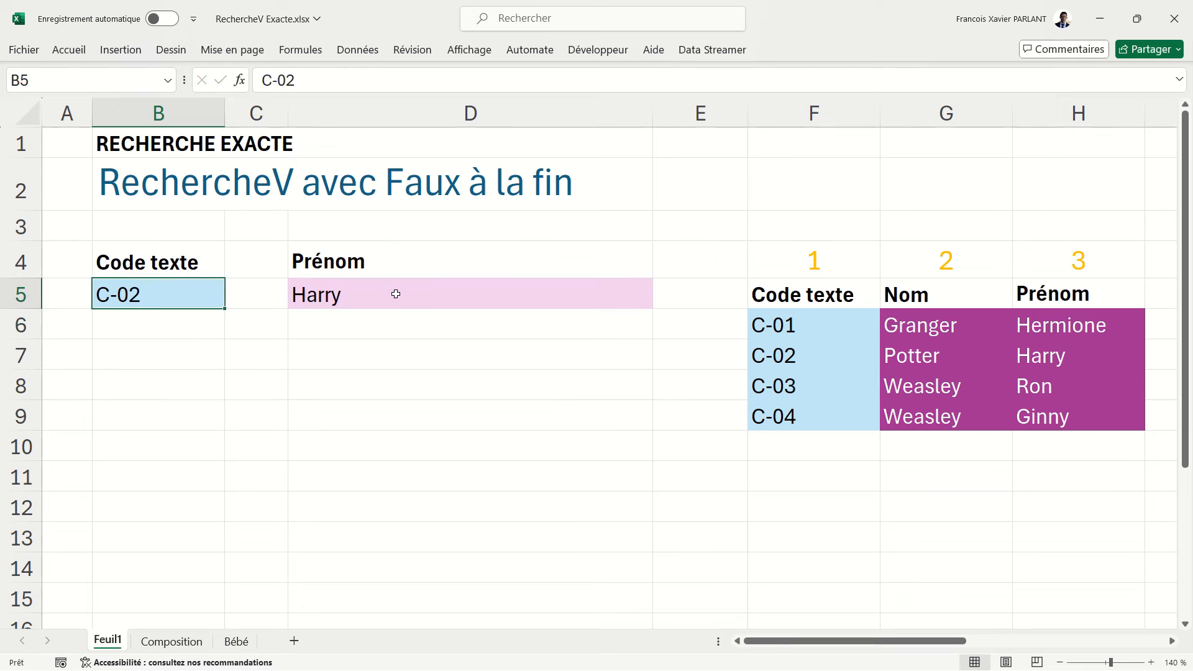
Open the RECHERCHEV formula in D5 to examine its arguments and the referenced ranges
click(396, 294)
double_click(396, 294)
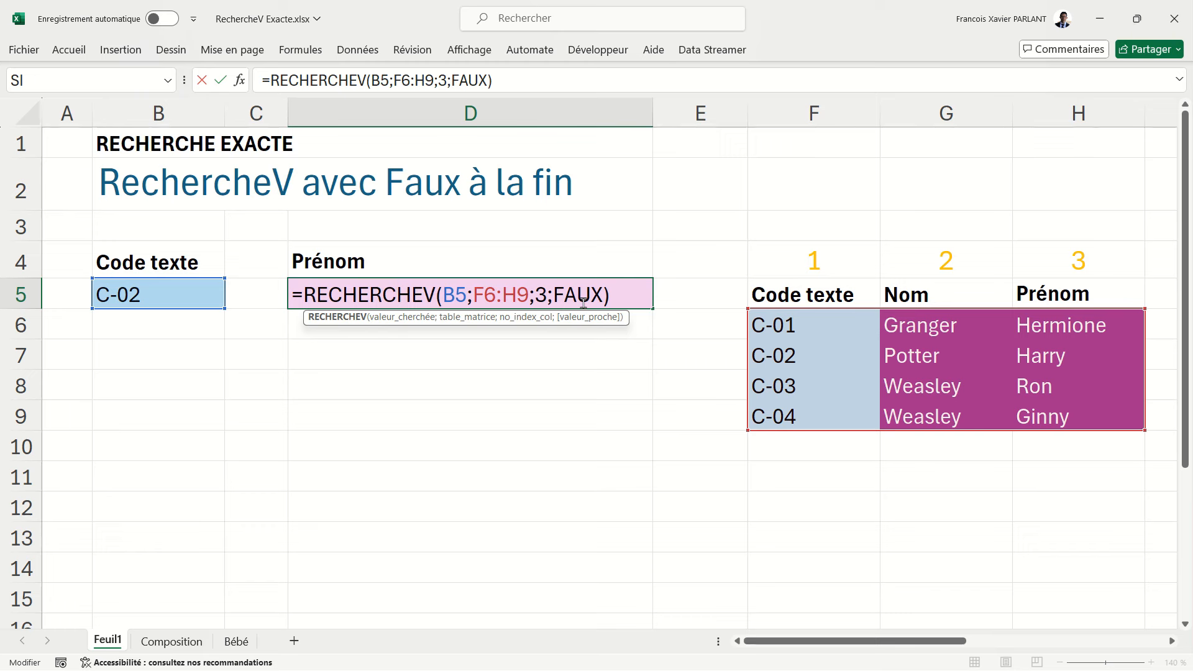
Close D5's RECHERCHEV formula without editing it and check the text code in B5
key(Escape)
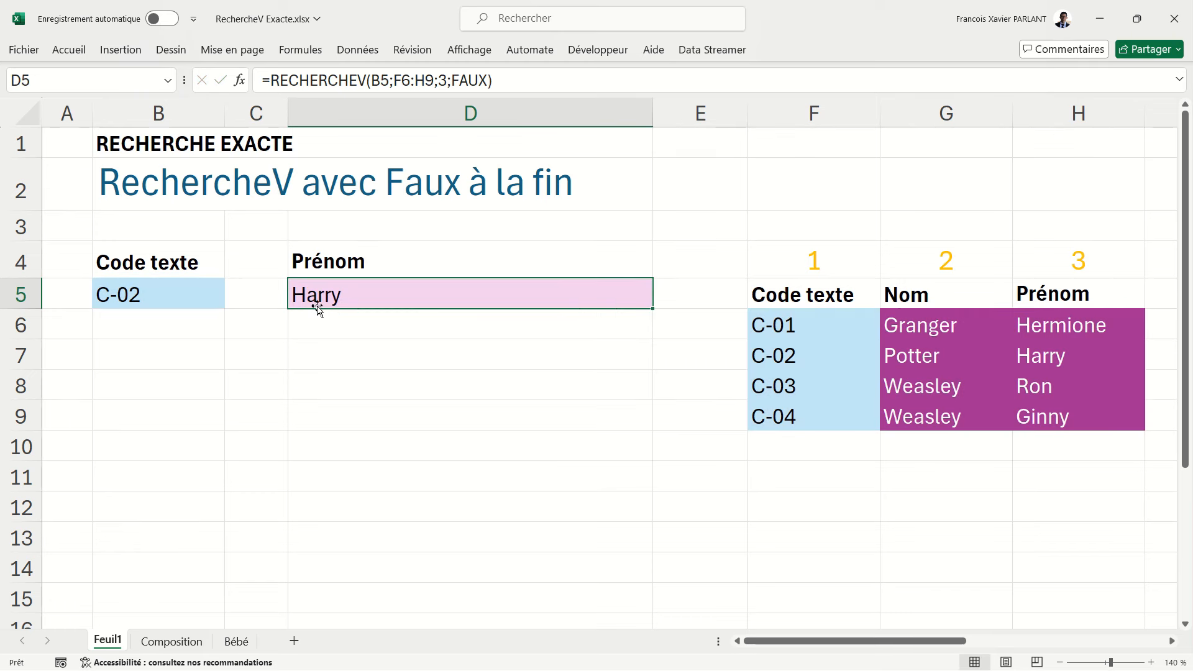
click(170, 293)
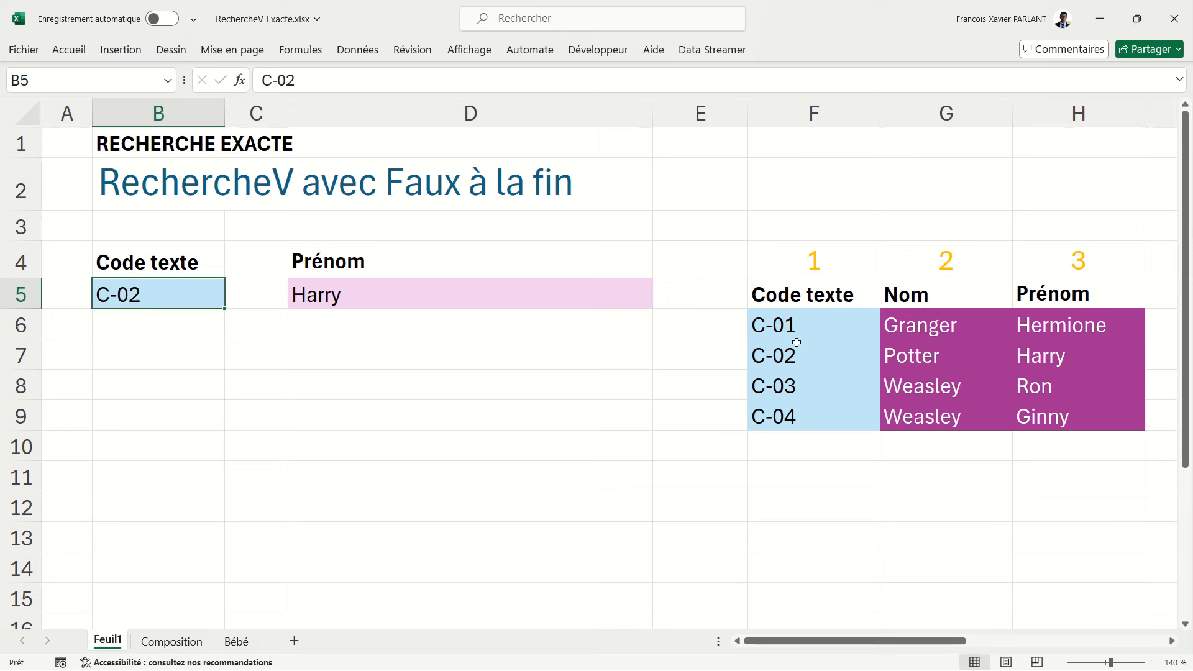
double_click(144, 294)
key(Return)
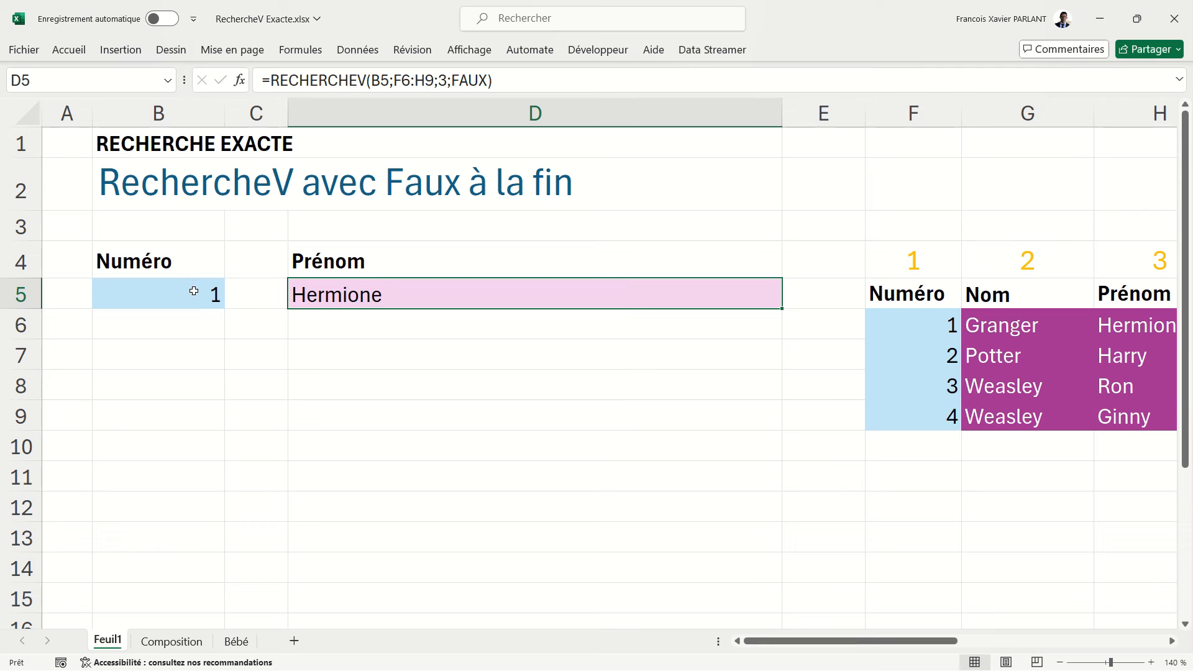
Clear the number in B5 and select D5 to examine the lookup result for an empty search value
click(191, 295)
key(Delete)
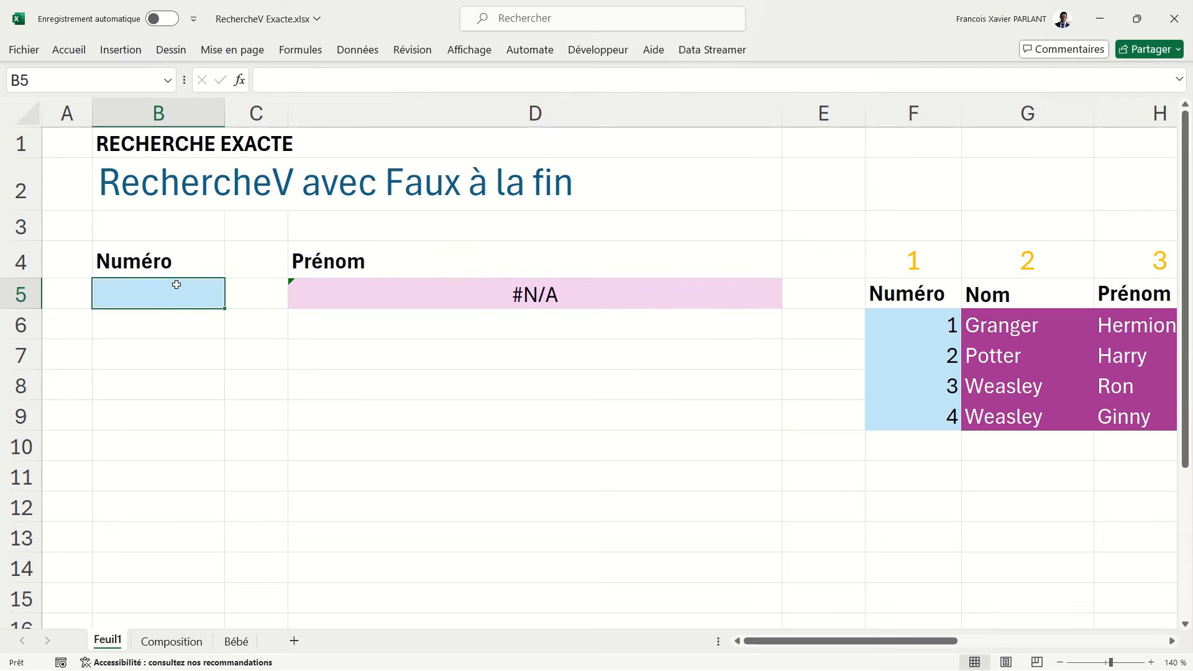
click(392, 289)
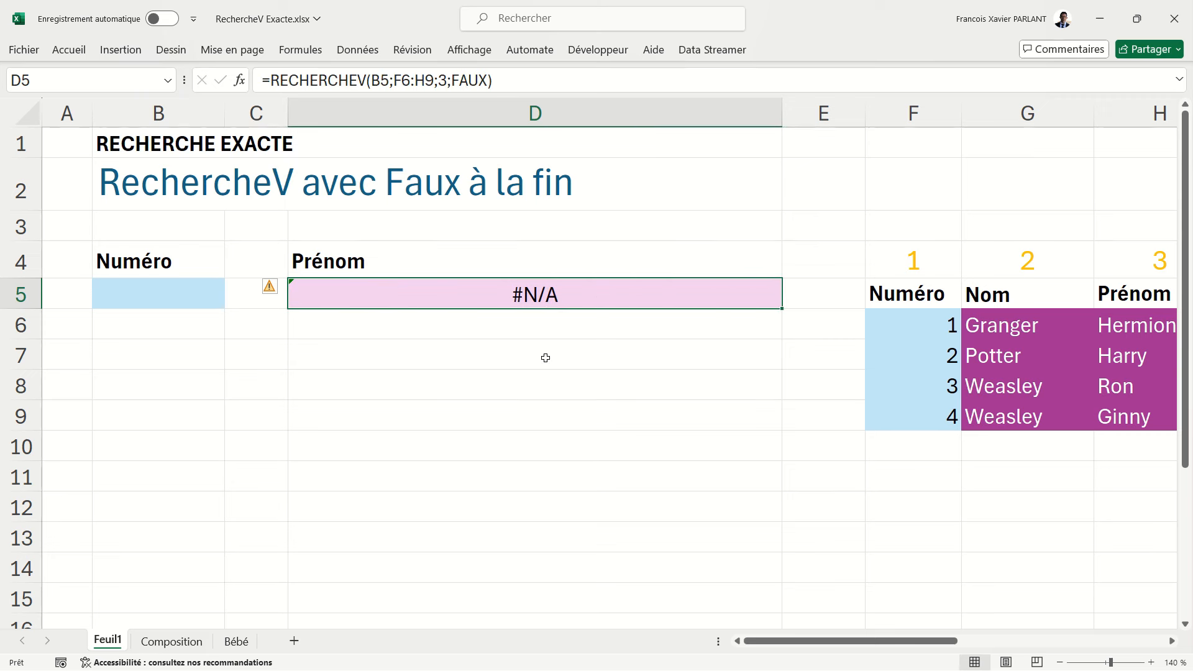
Wrap D5's RECHERCHEV in SI.NON.DISP with empty text "" as the value_si_na argument and validate the formula
double_click(452, 289)
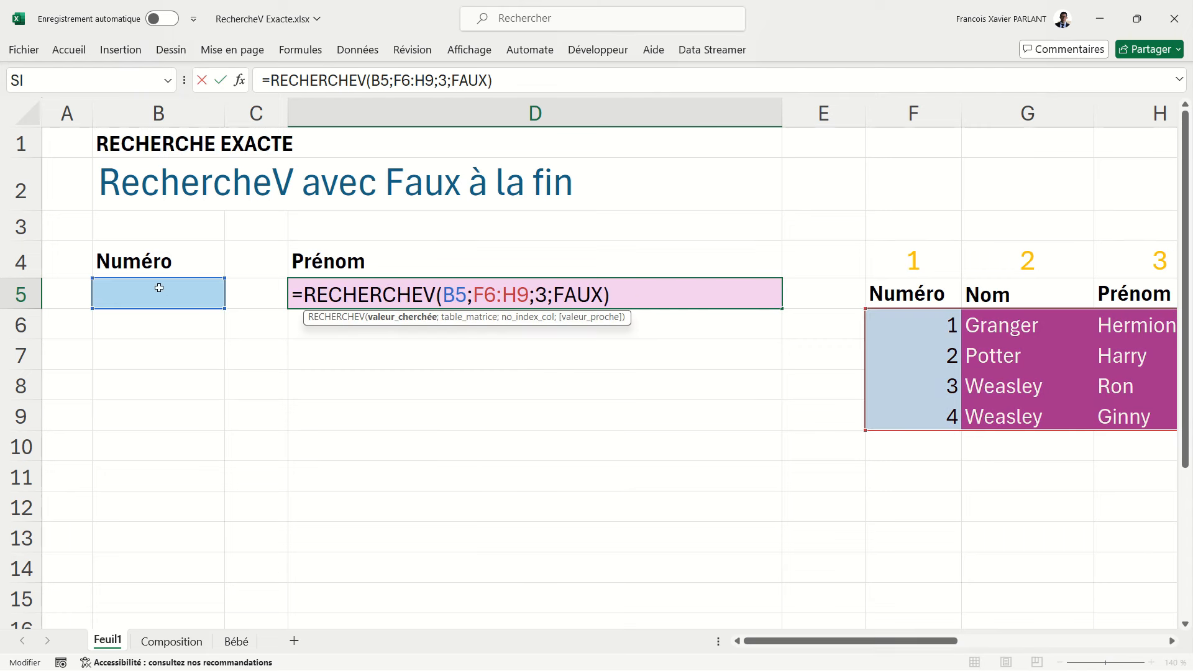
click(302, 296)
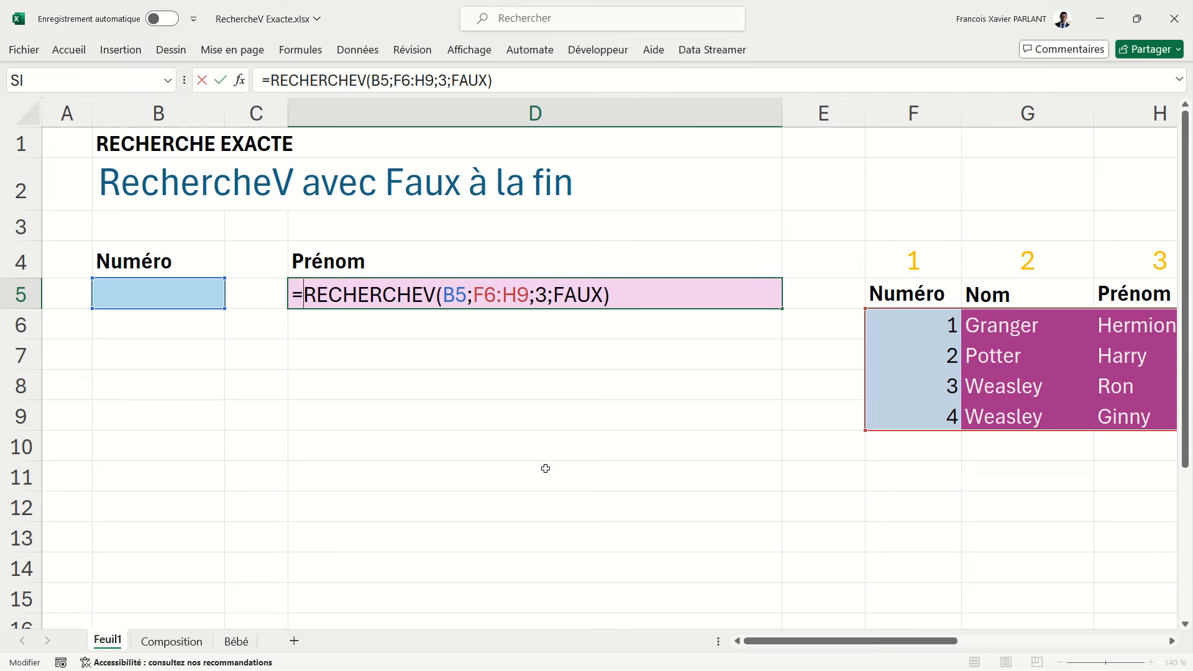
text(si)
key(Down)
key(Down)
key(Down)
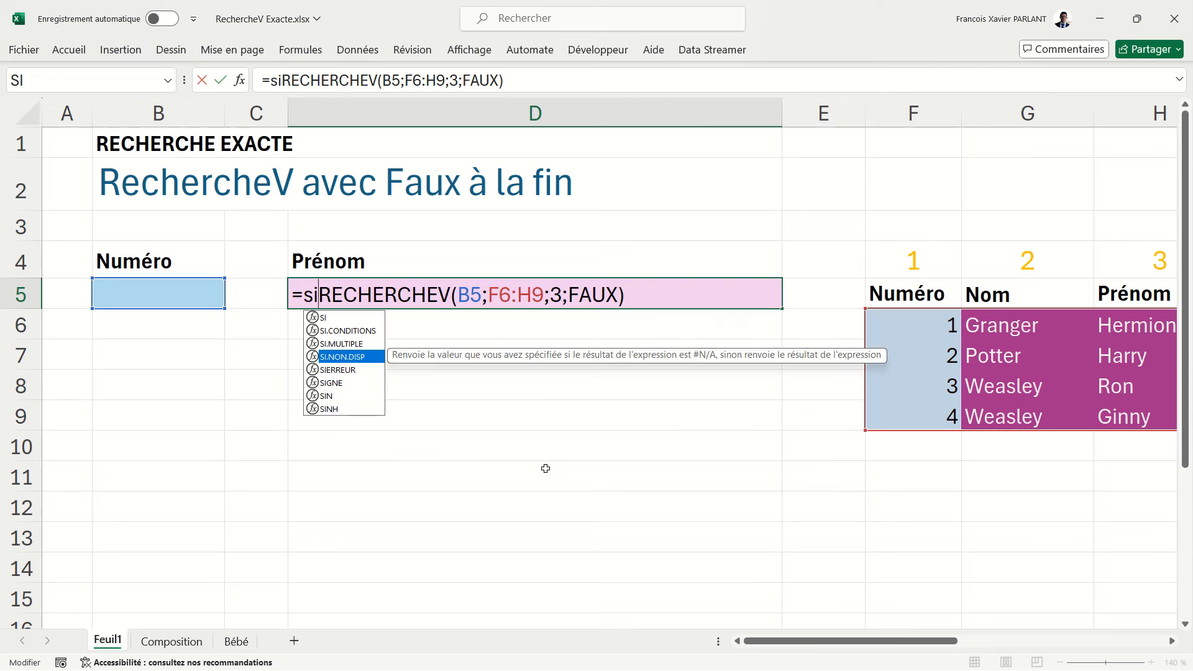
key(Tab)
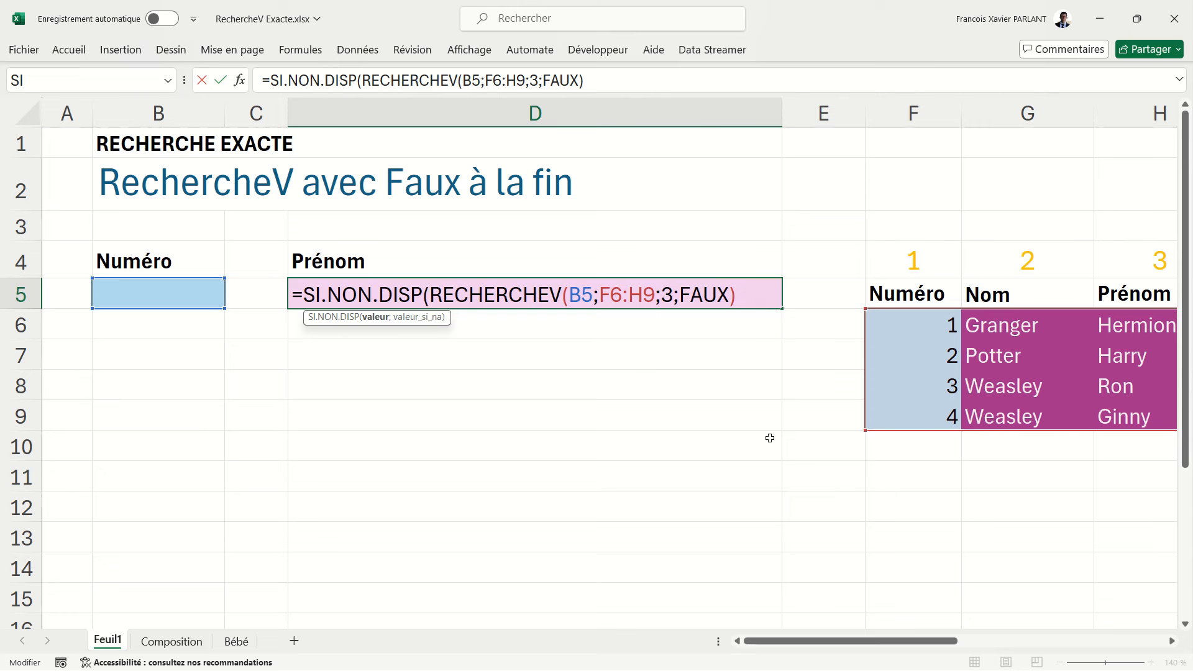
text(;""))
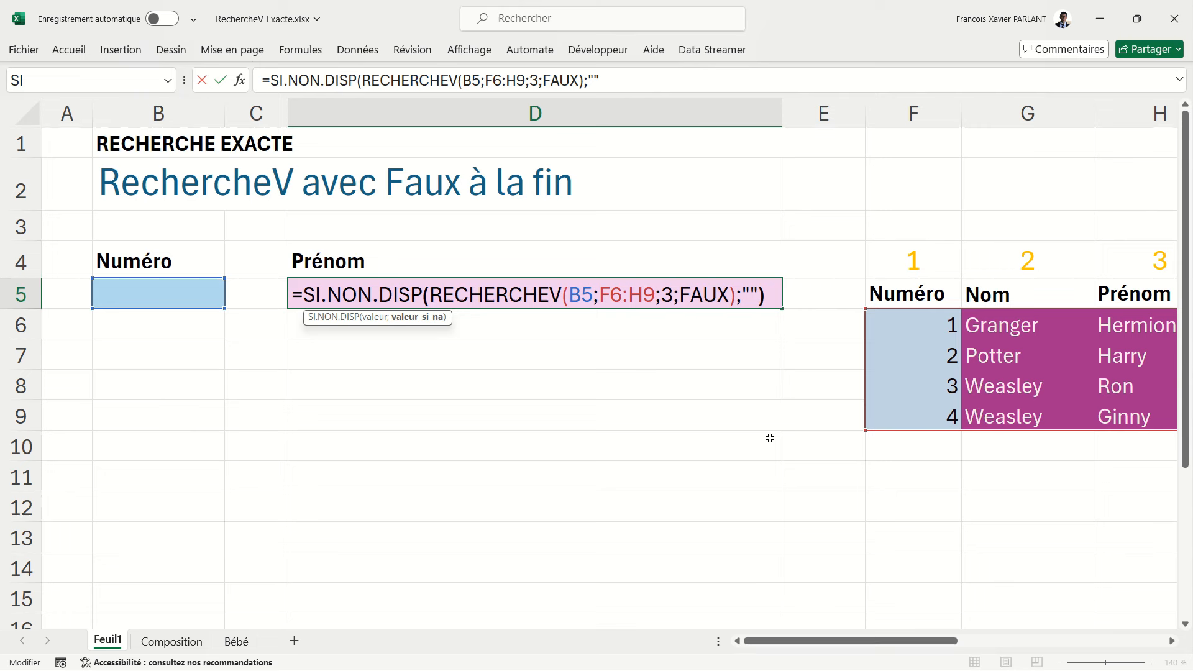
key(Return)
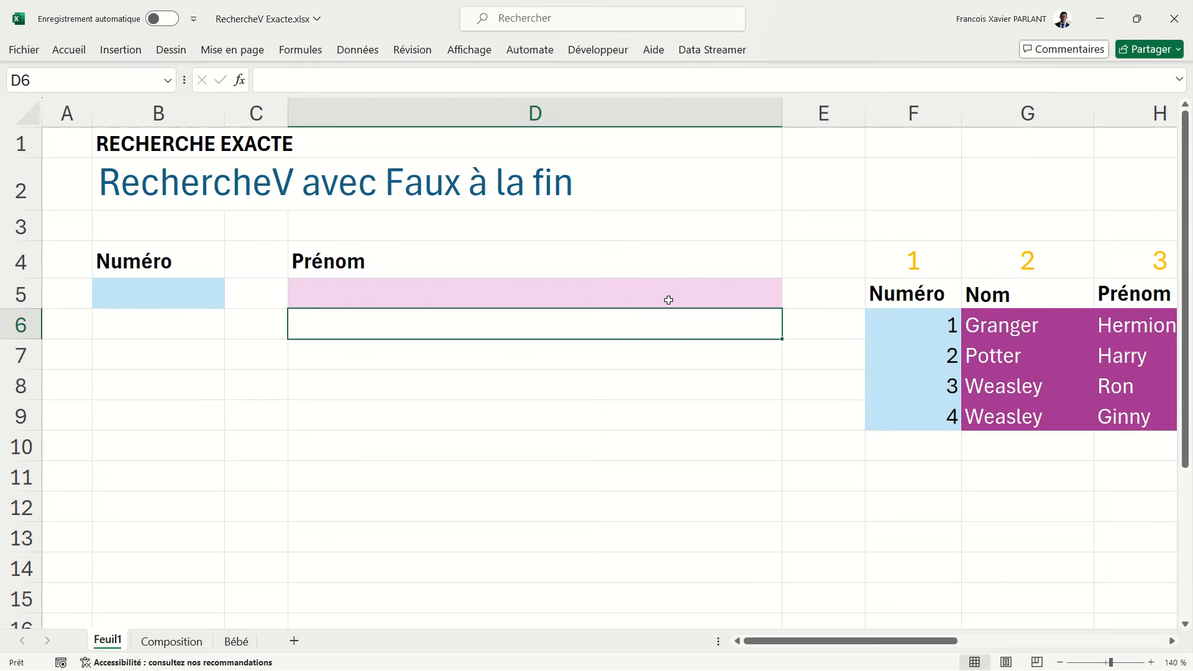
Replace the empty fallback text of SI.NON.DISP in D5 with " choisir un numéro" and validate the formula
double_click(399, 295)
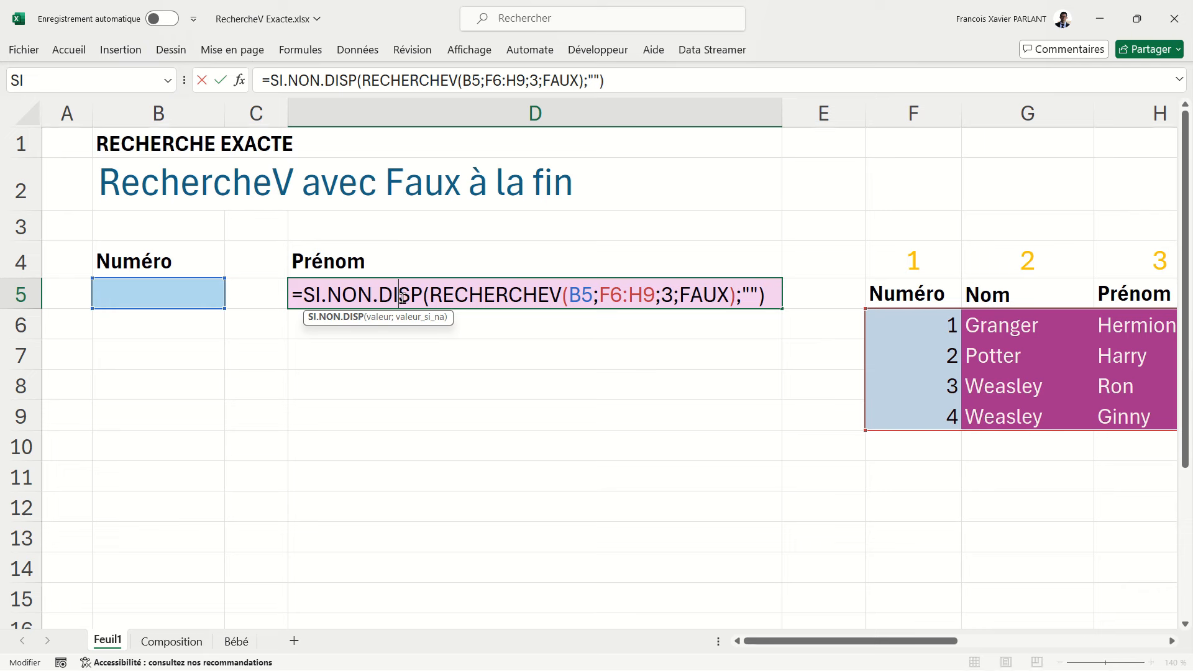
click(754, 294)
text(choisir un )
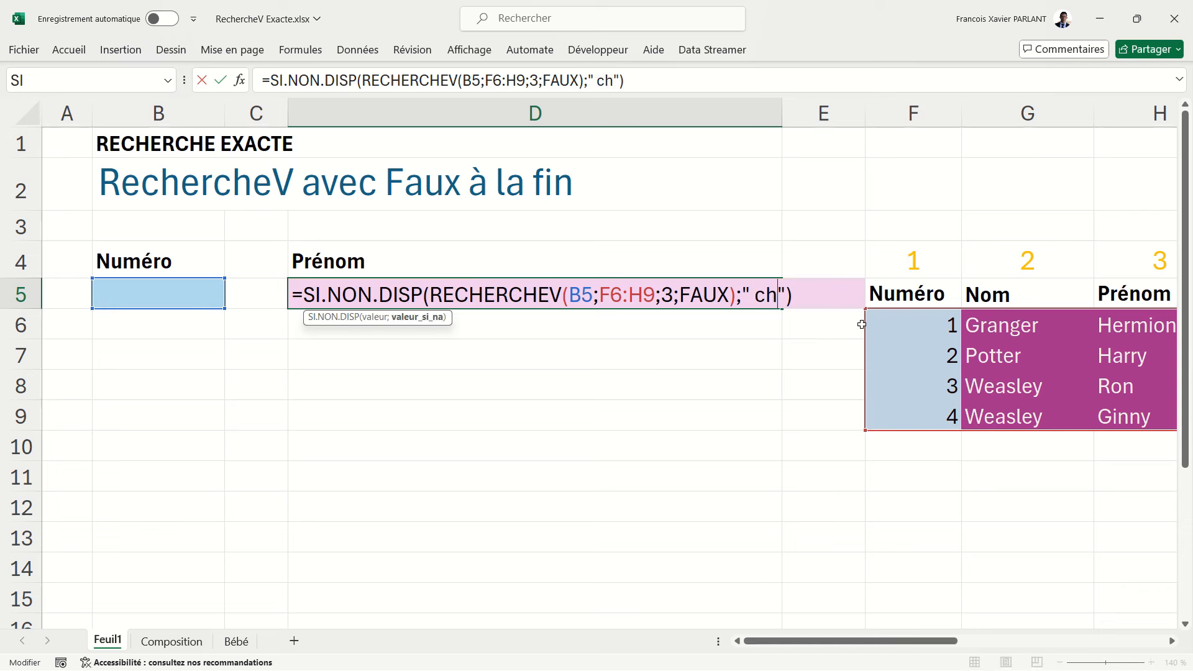
text(numéro)
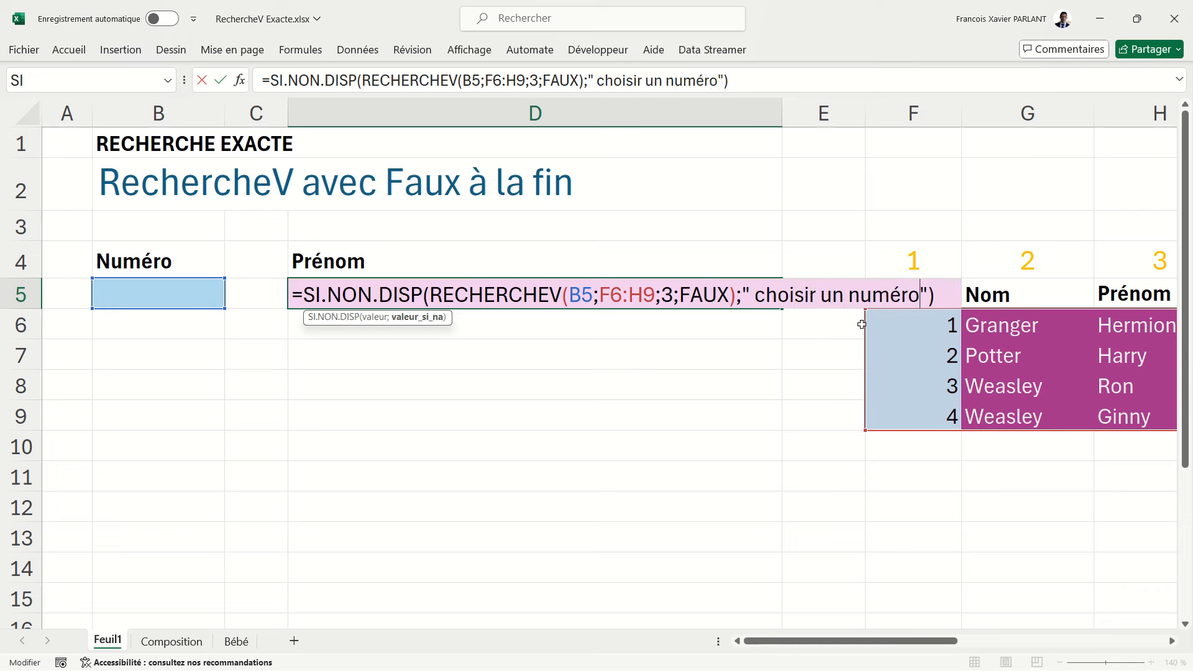
key(Return)
click(604, 290)
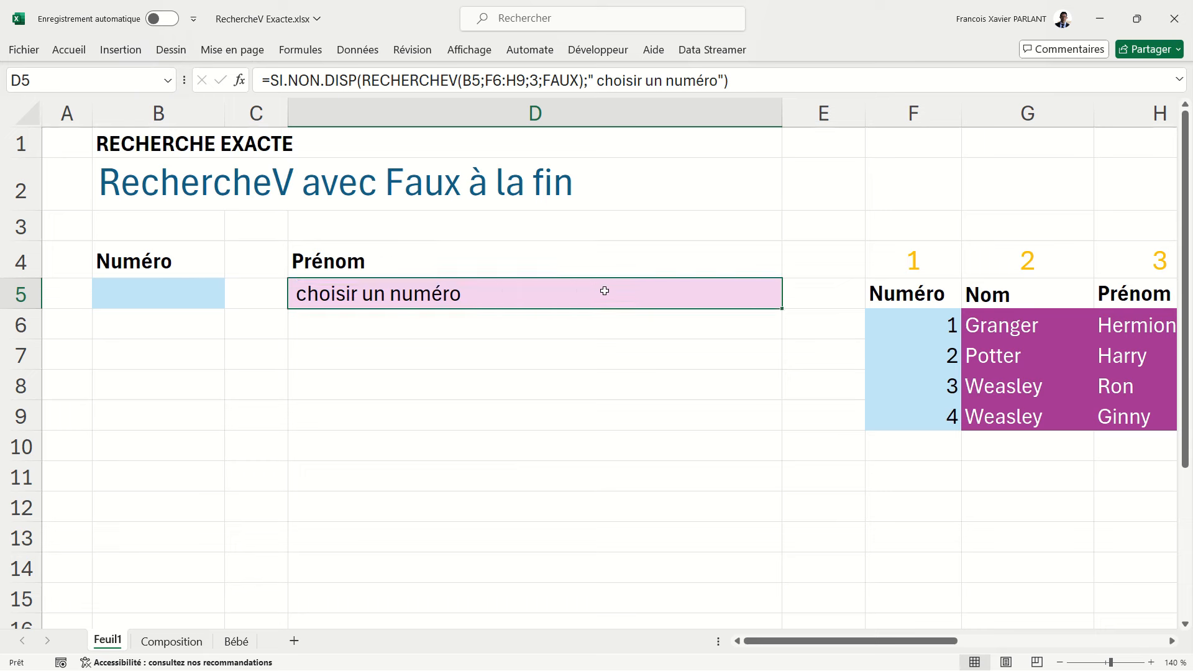
Test the SI.NON.DISP formula in D5 by entering 2 and 6 in turn as the number in B5
click(189, 292)
text(2)
key(Return)
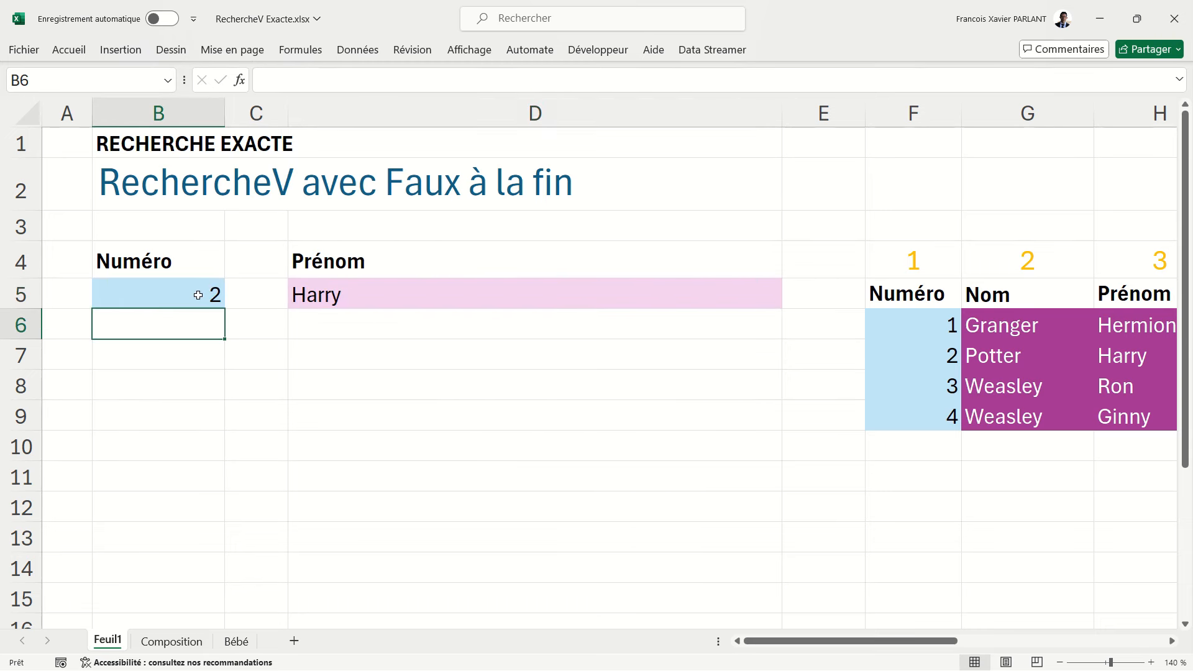
click(191, 295)
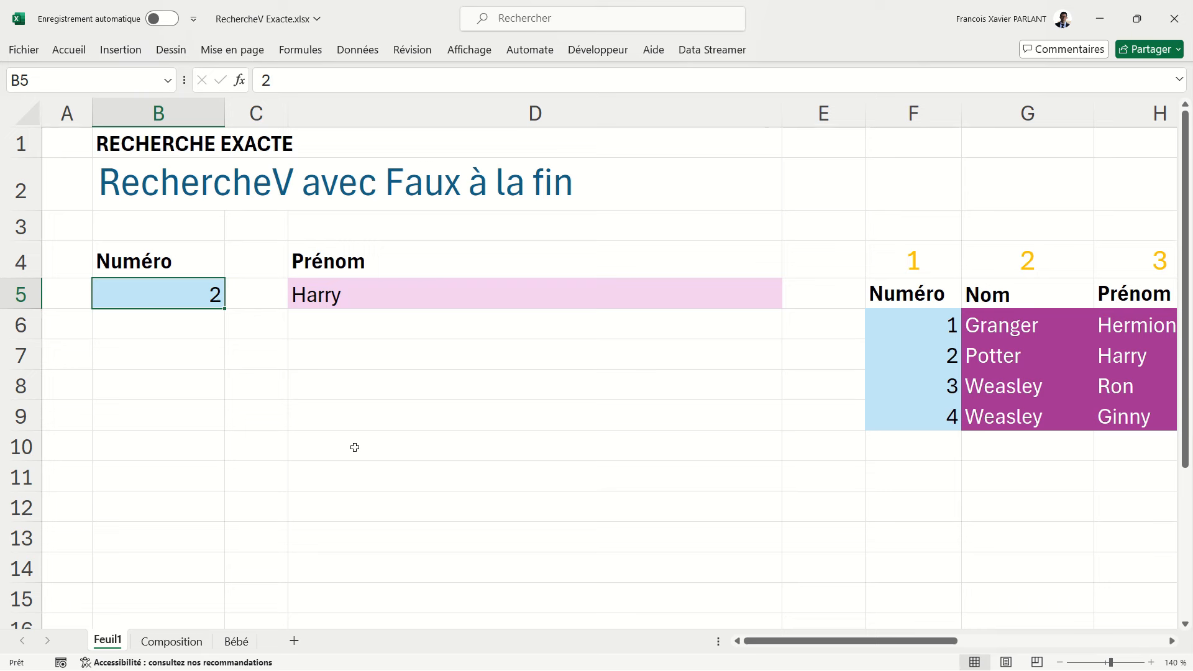
text(6)
key(Return)
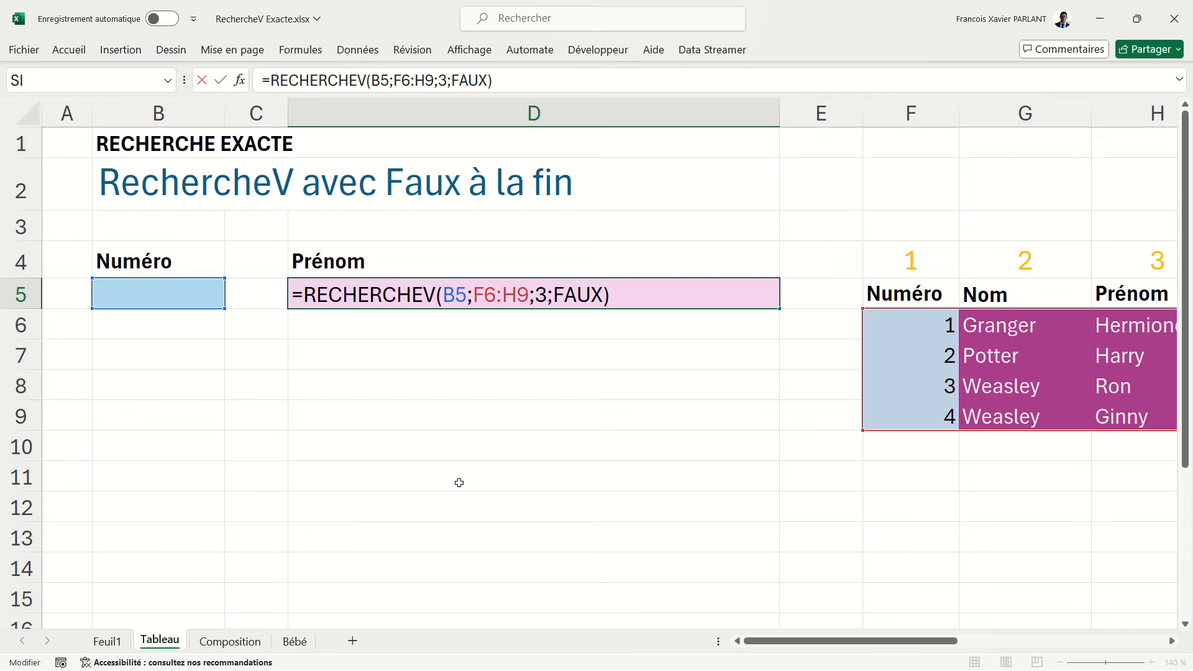
Insert SIERREUR in front of the RECHERCHEV in D5 of the Tableau sheet
text(si)
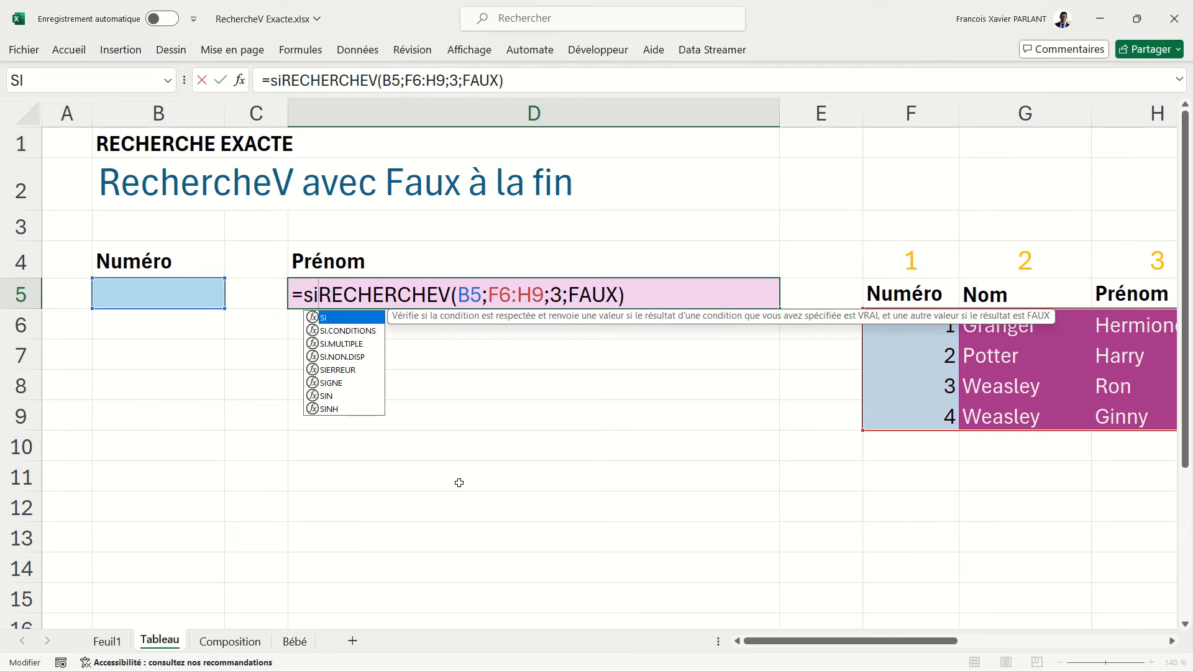
key(Down)
key(Down)
key(Down)
key(Tab)
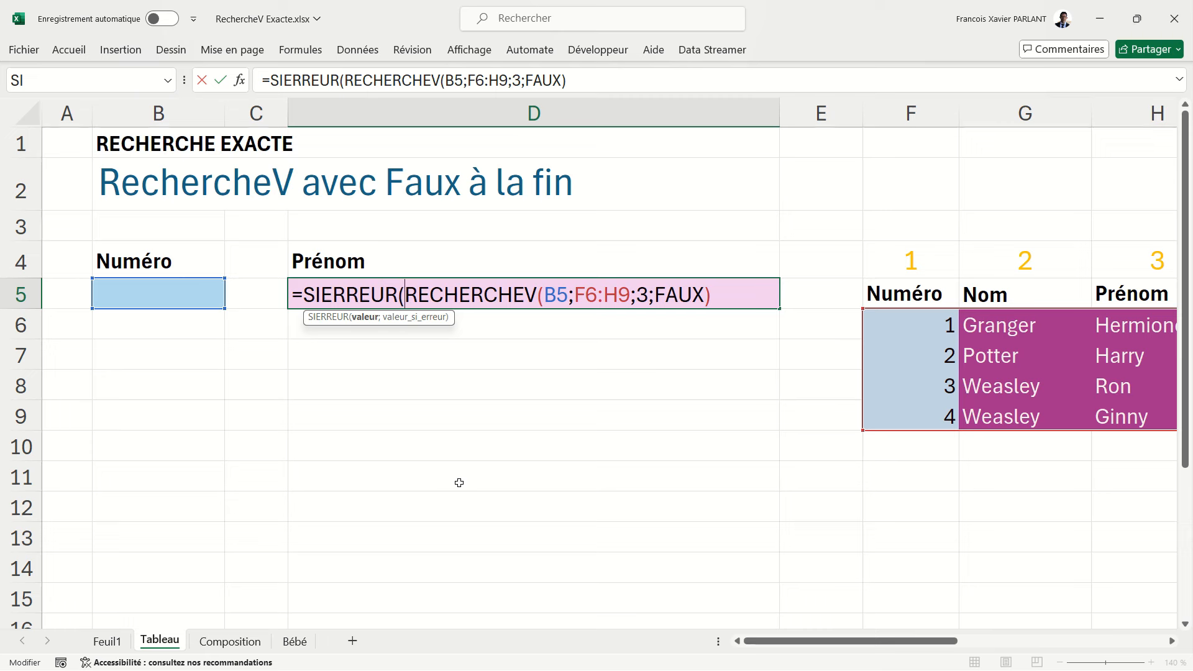
Complete D5's SIERREUR with "choisir un numéro existant" as the value if error and validate the formula
click(726, 292)
text(;")
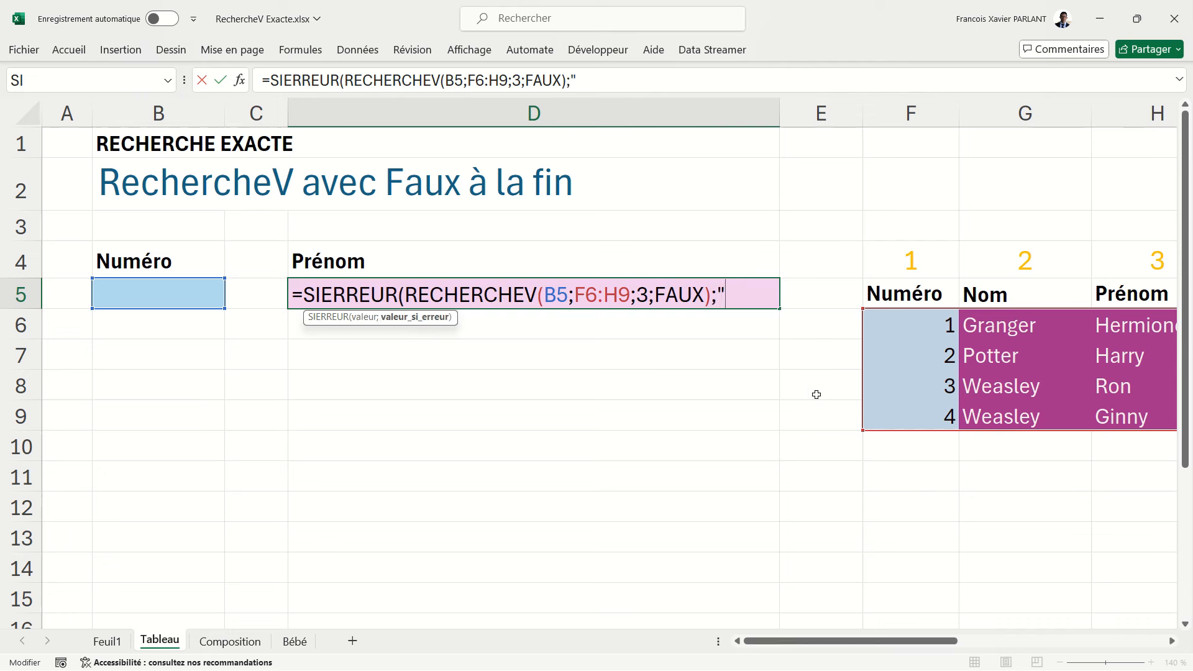
text(choisir un)
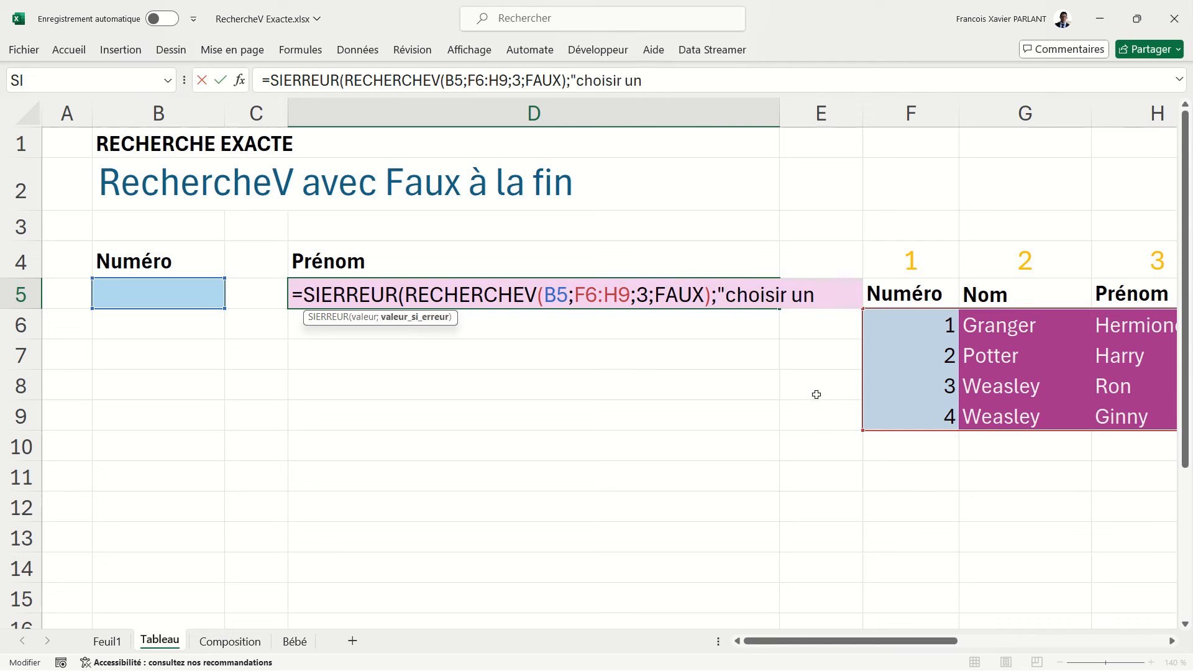
text( numéro existan)
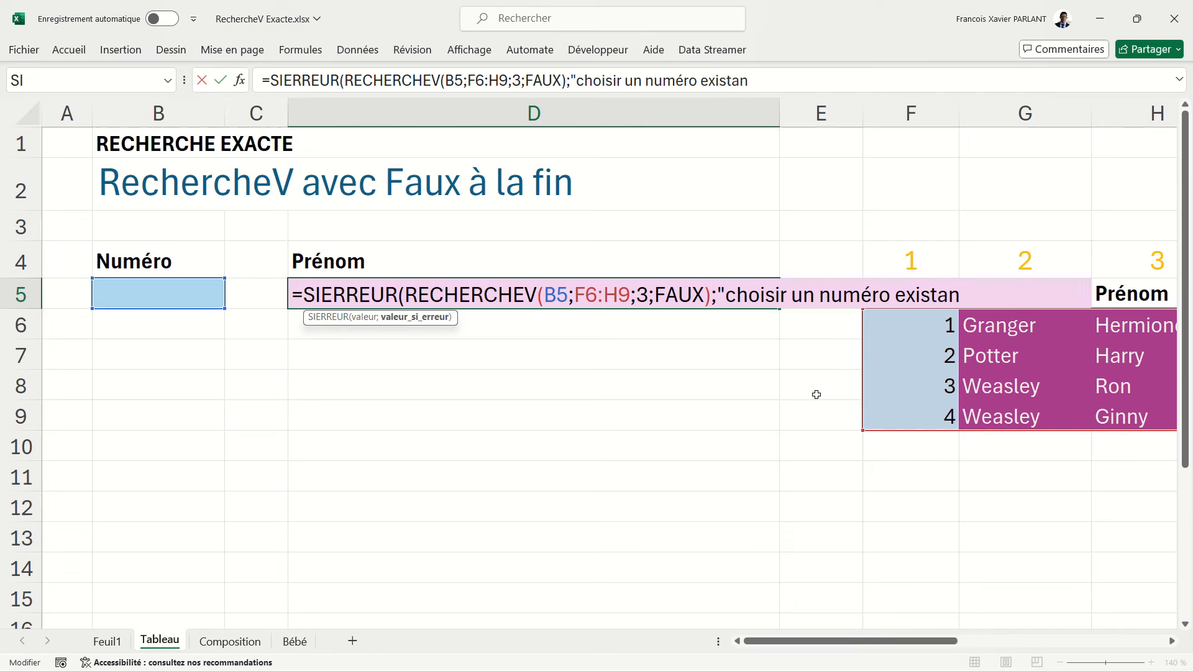
text(t"))
key(Return)
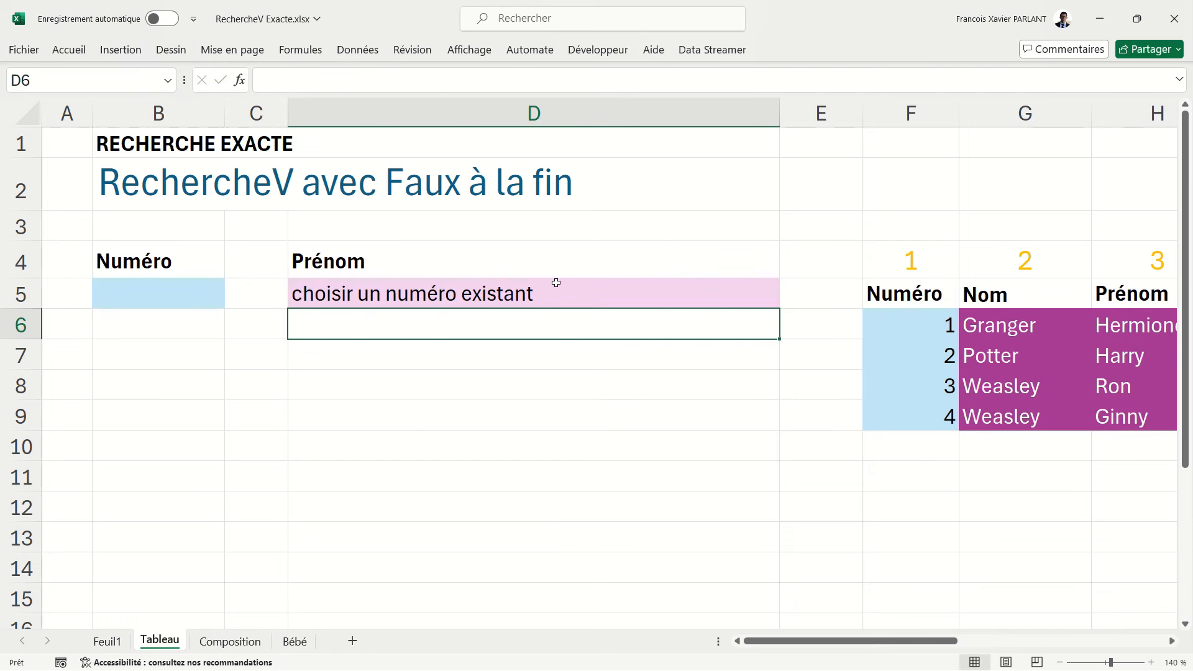
Test the SIERREUR formula on the Tableau sheet by entering 6, 5 and 4 in turn as the number in B5
click(135, 289)
text(6)
key(Return)
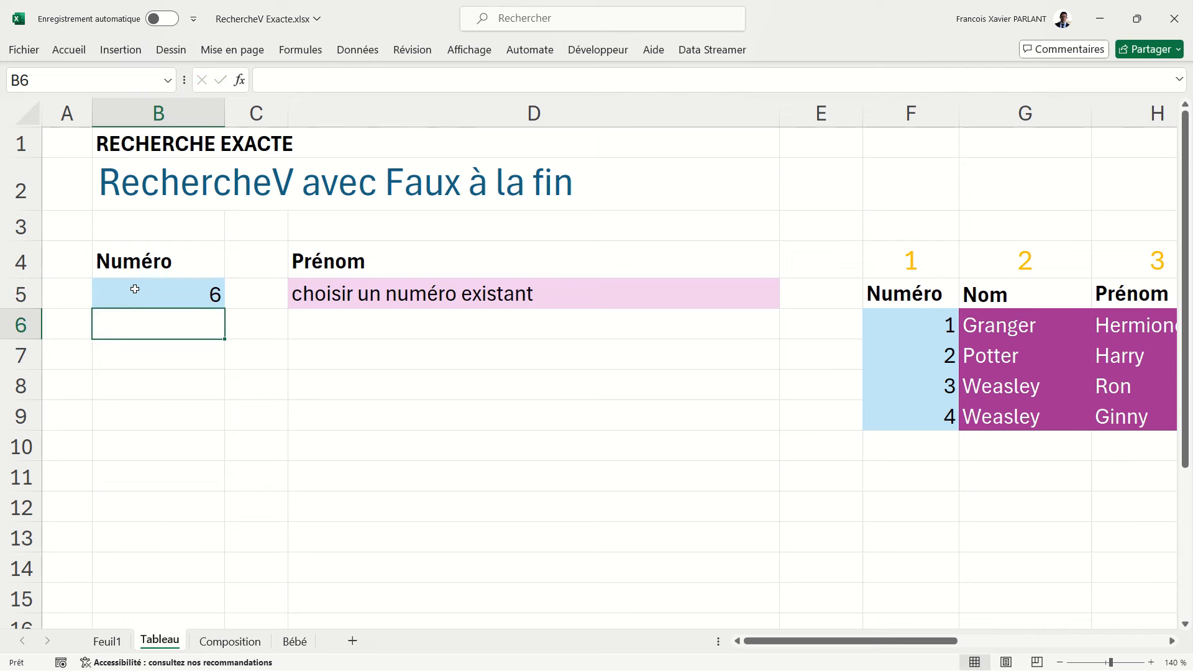
click(153, 292)
text(5)
key(Return)
click(174, 294)
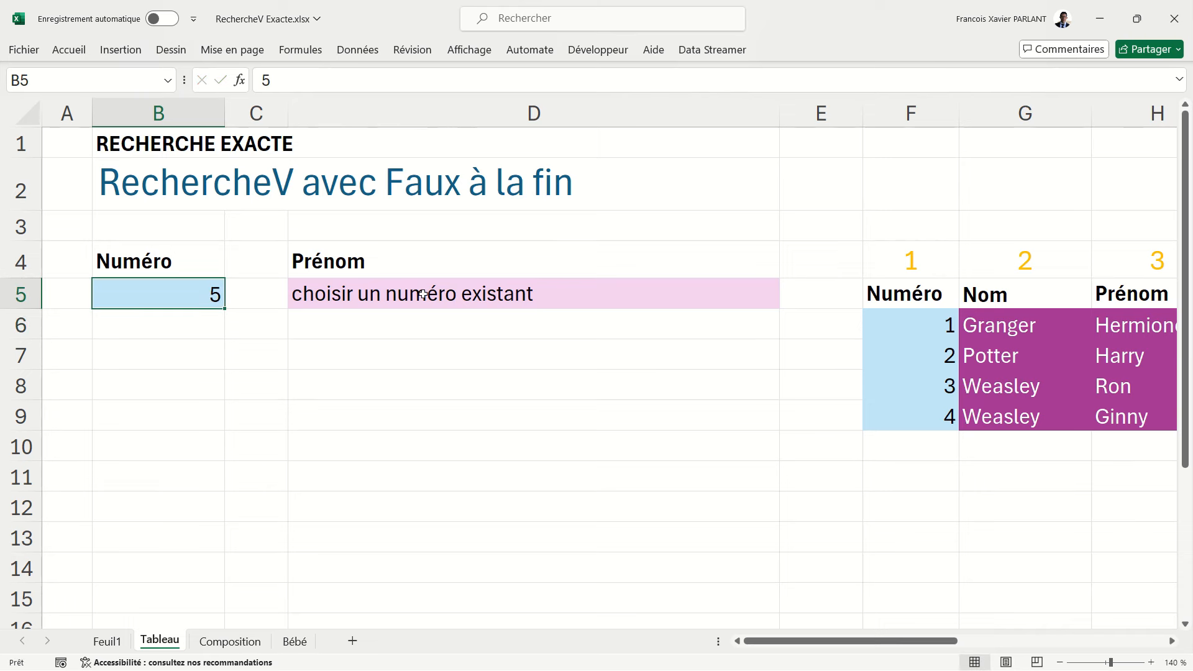
text(4)
key(Return)
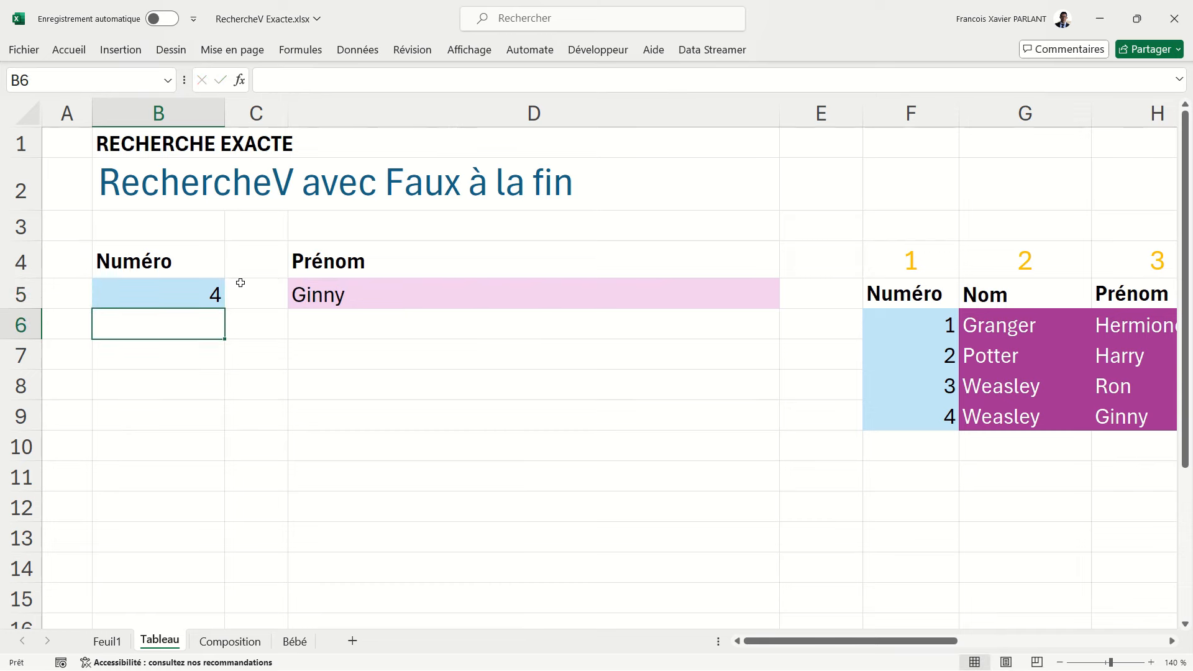